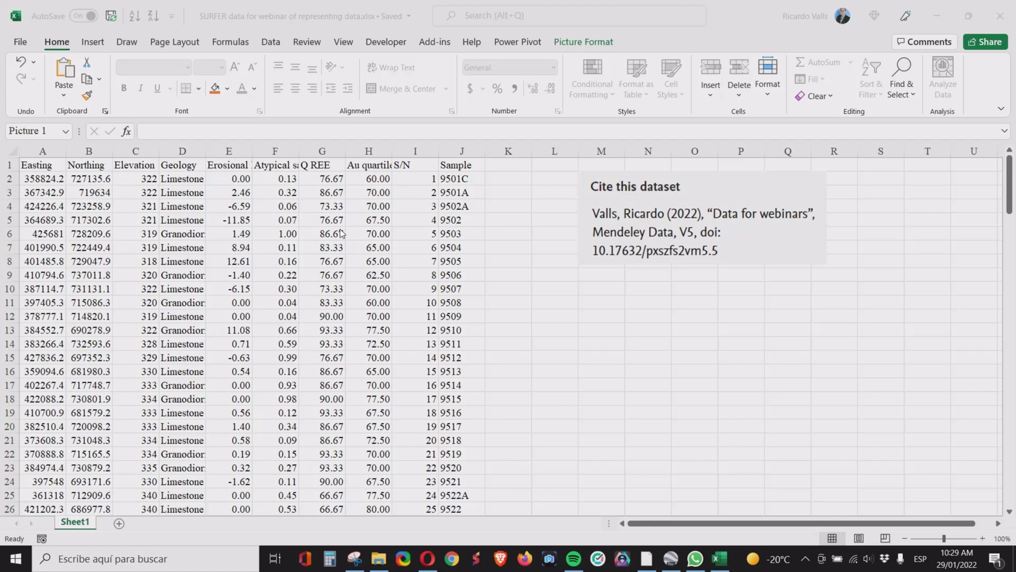
- Delete the old map and create a post map from the SURFER data .xlsx workbook
mouse_move(671, 559)
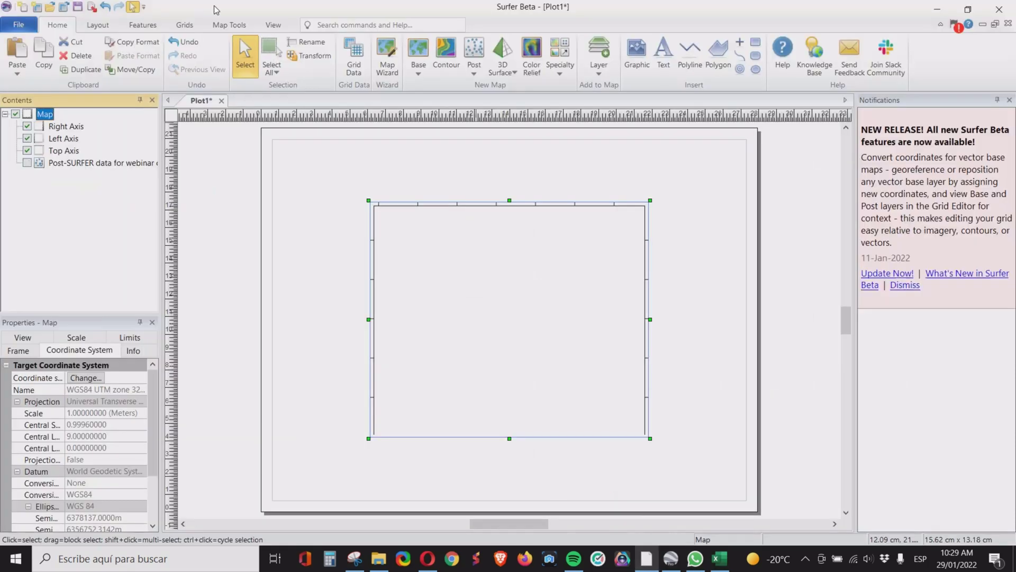
key(Delete)
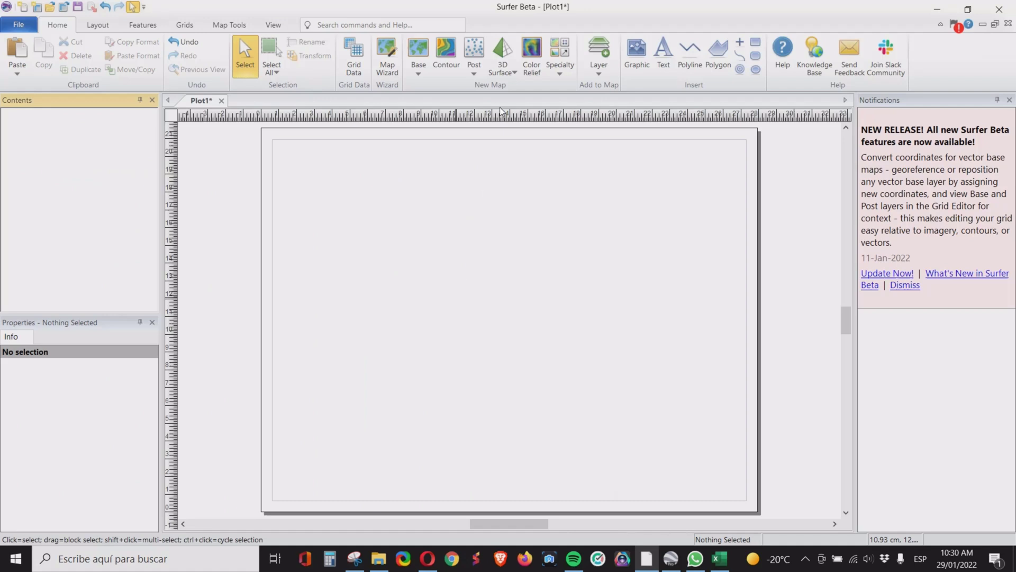
click(478, 56)
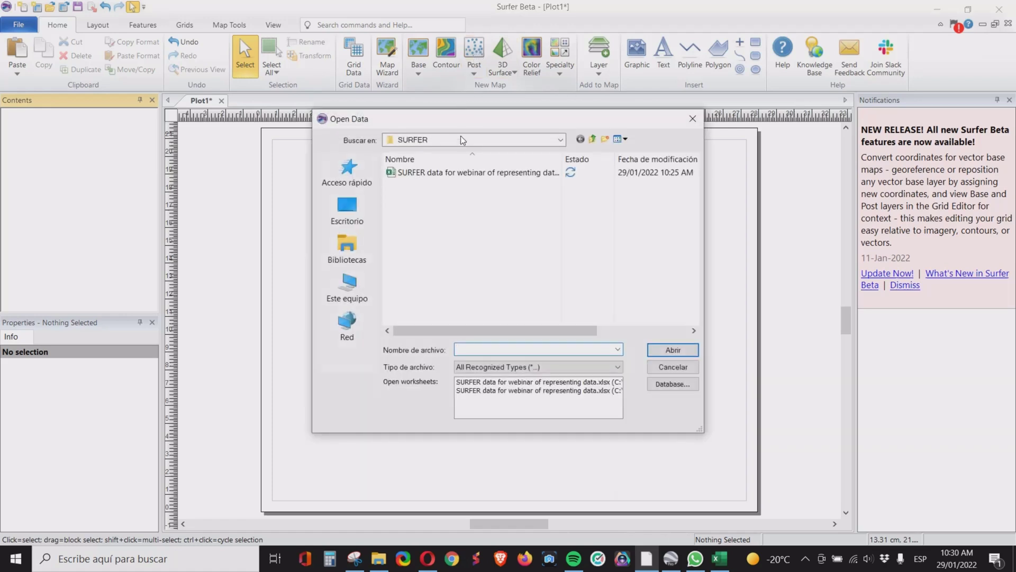
click(454, 178)
click(673, 350)
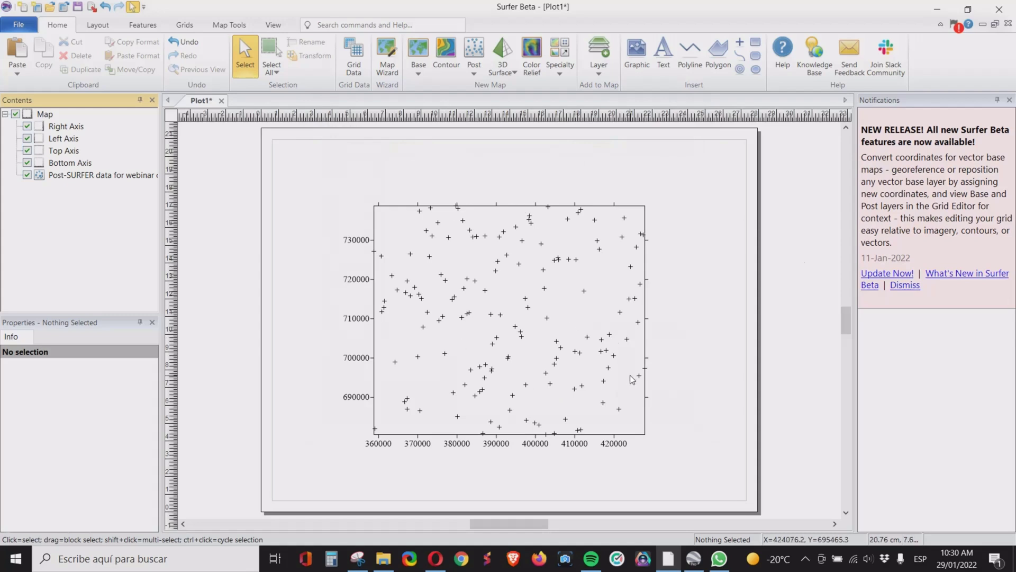
- Set the map to WGS84 UTM zone 32N and assign it to the unreferenced sample layer
click(44, 114)
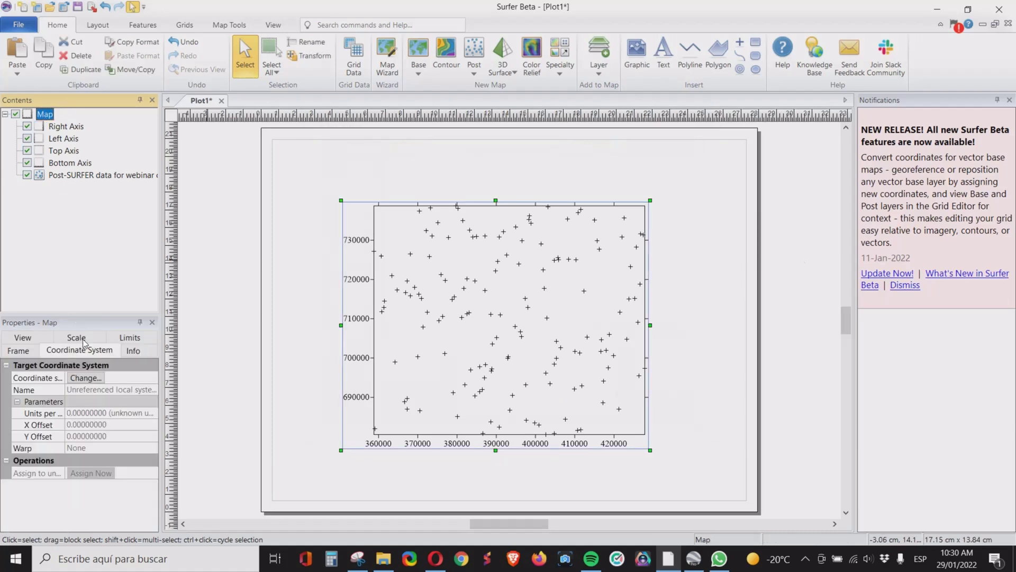
click(90, 379)
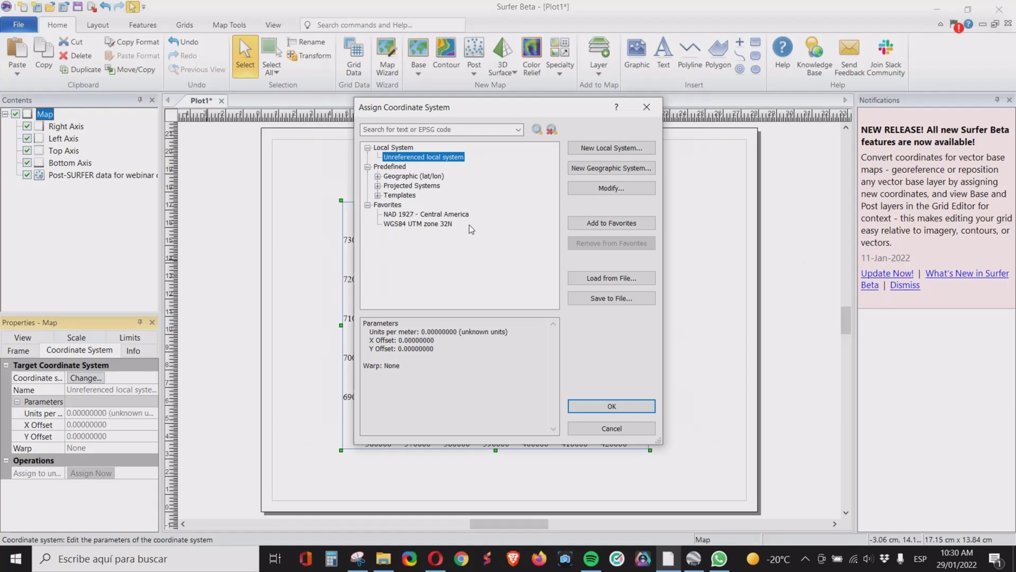
click(377, 176)
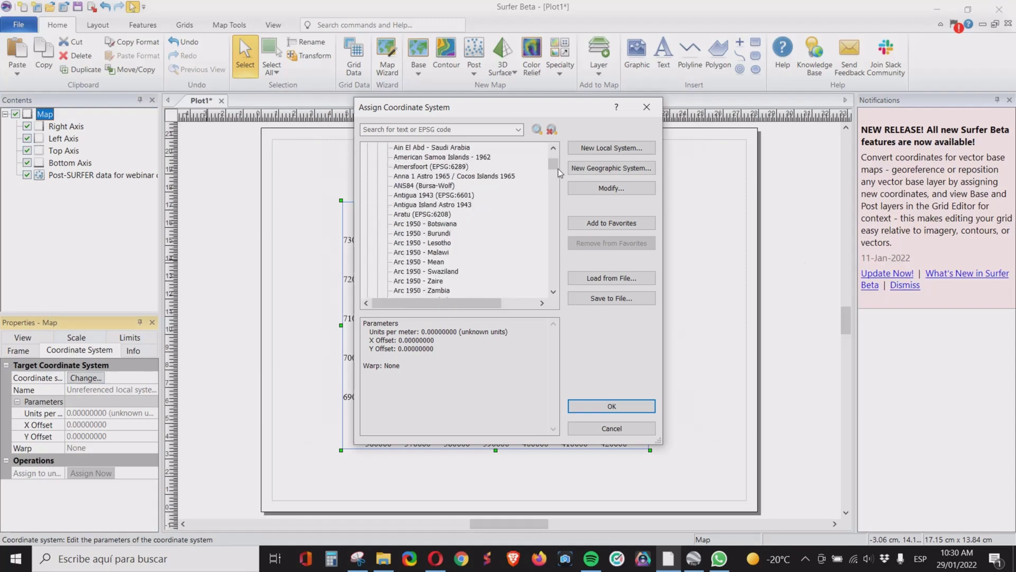
drag(554, 167, 571, 288)
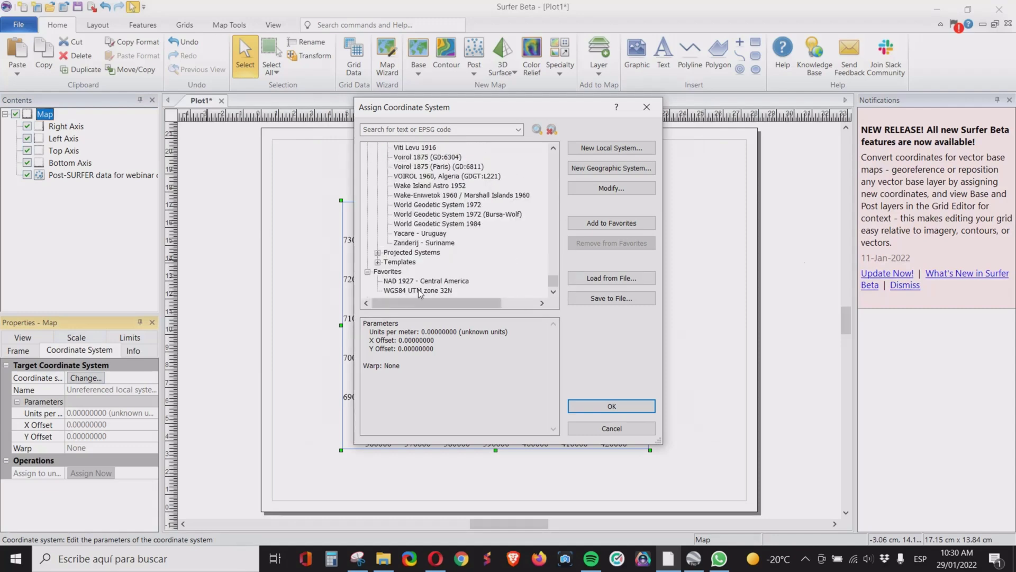
double_click(418, 288)
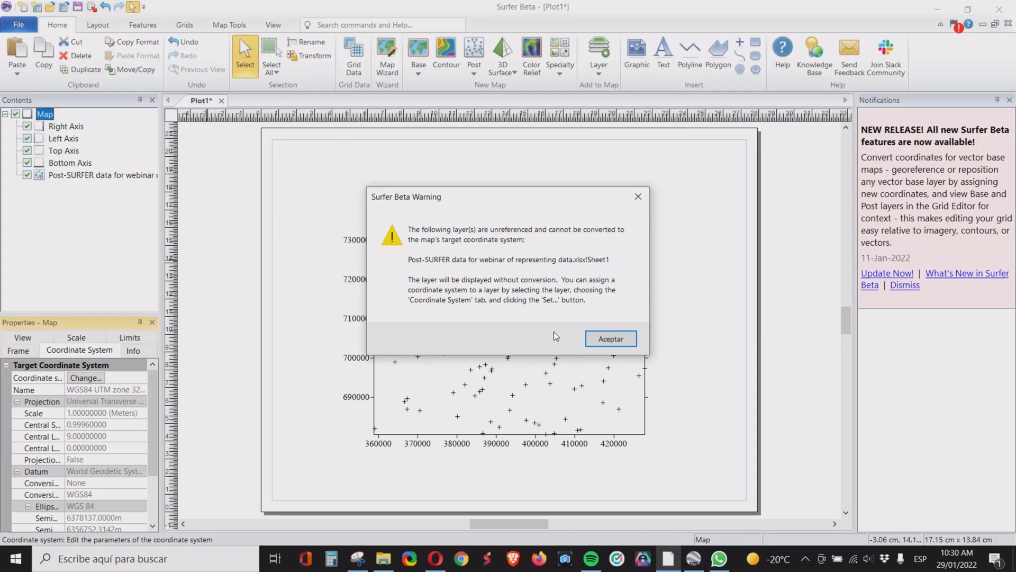
click(634, 343)
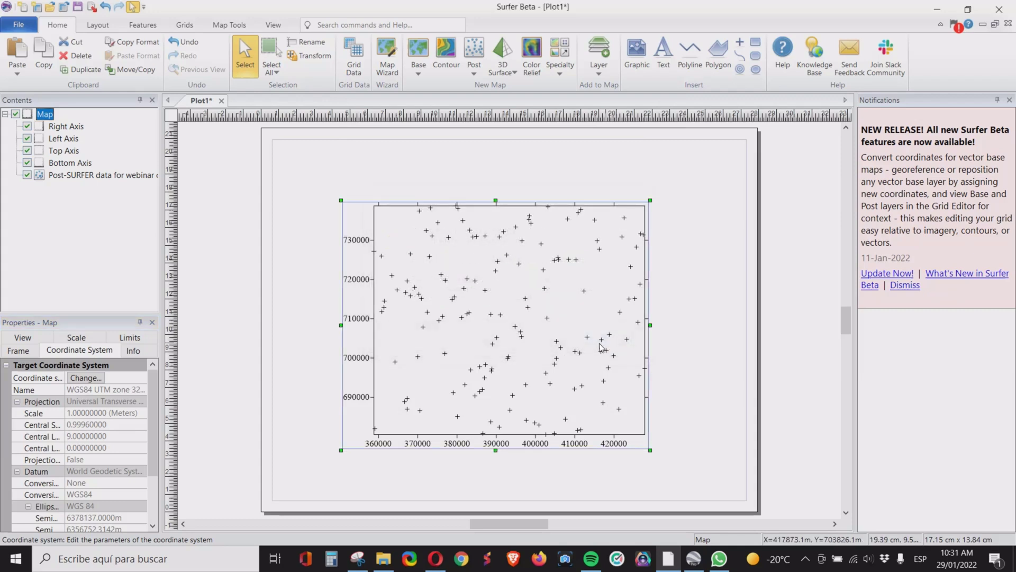
scroll(112, 421, down, 3)
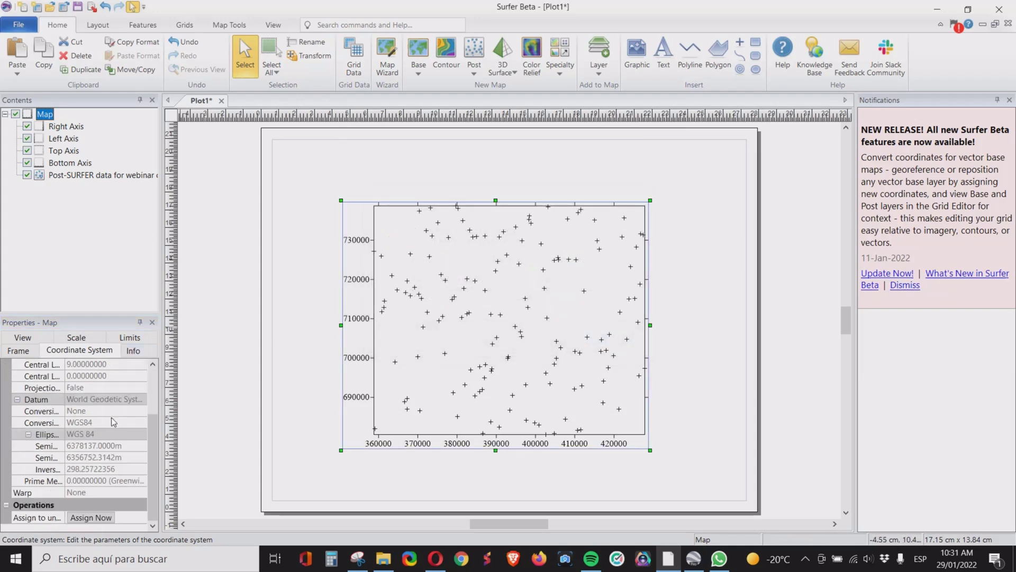
click(82, 521)
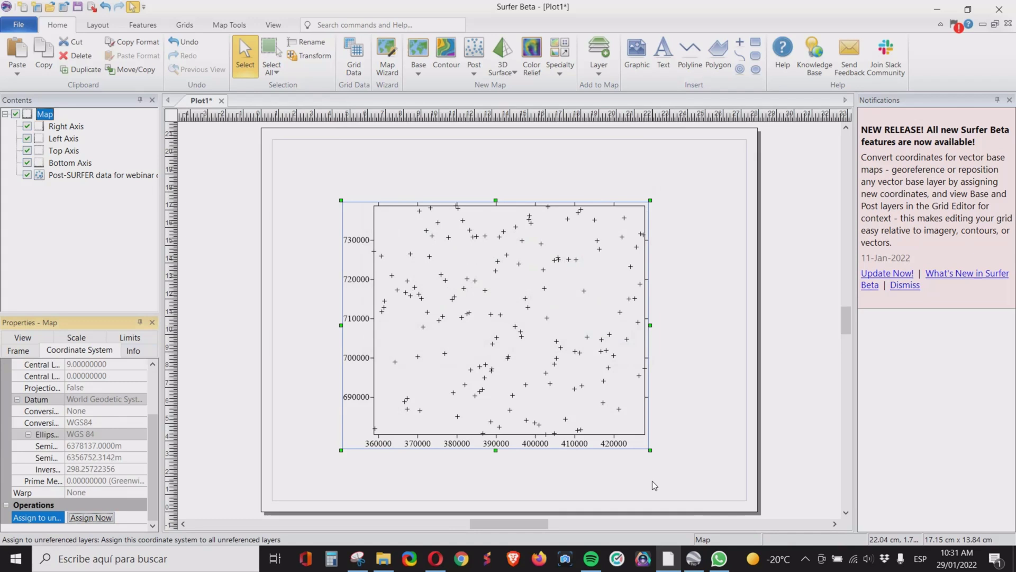
- Hide the Post layer and turn off the left and bottom axis labels
click(26, 175)
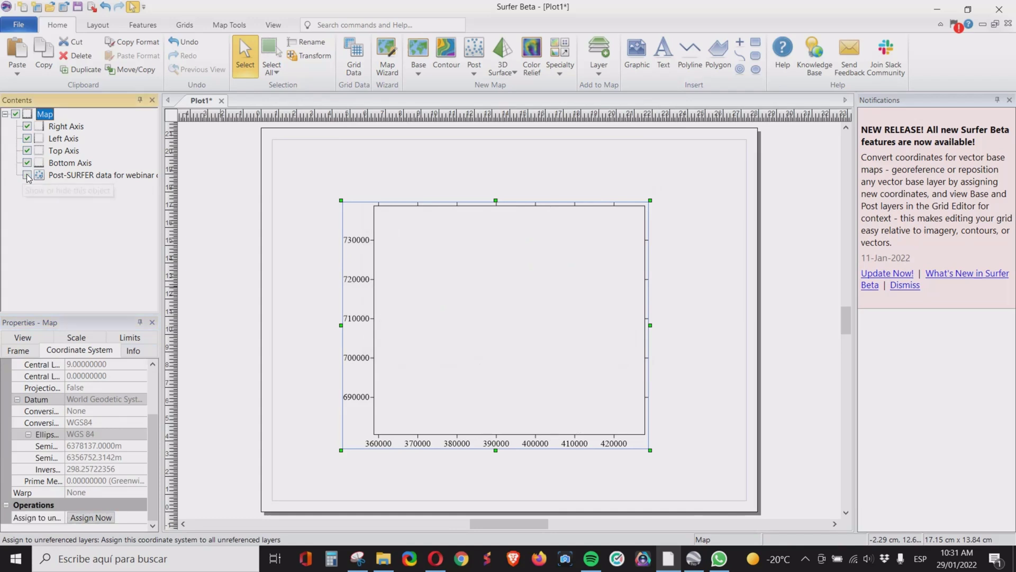
click(363, 321)
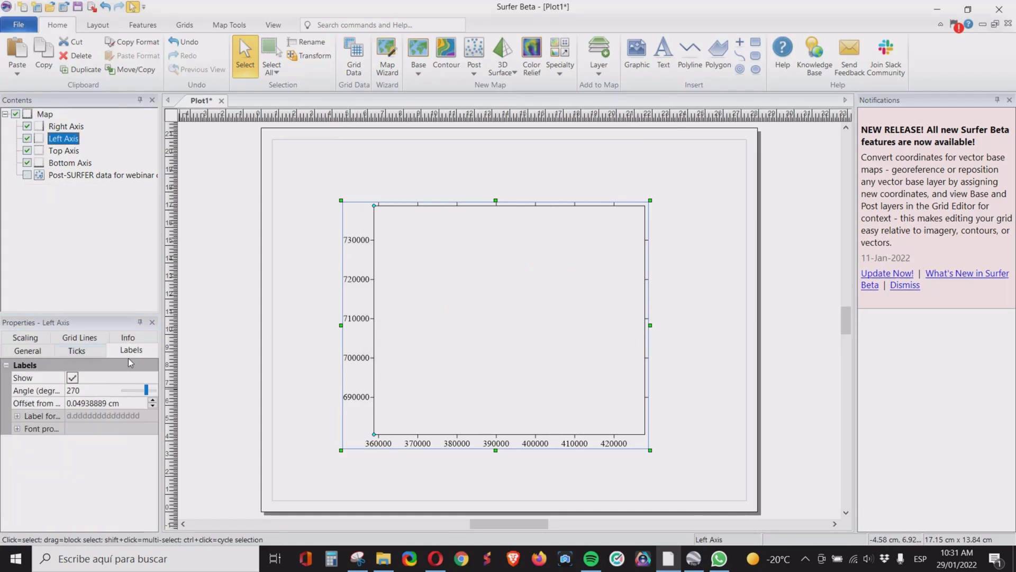
click(72, 377)
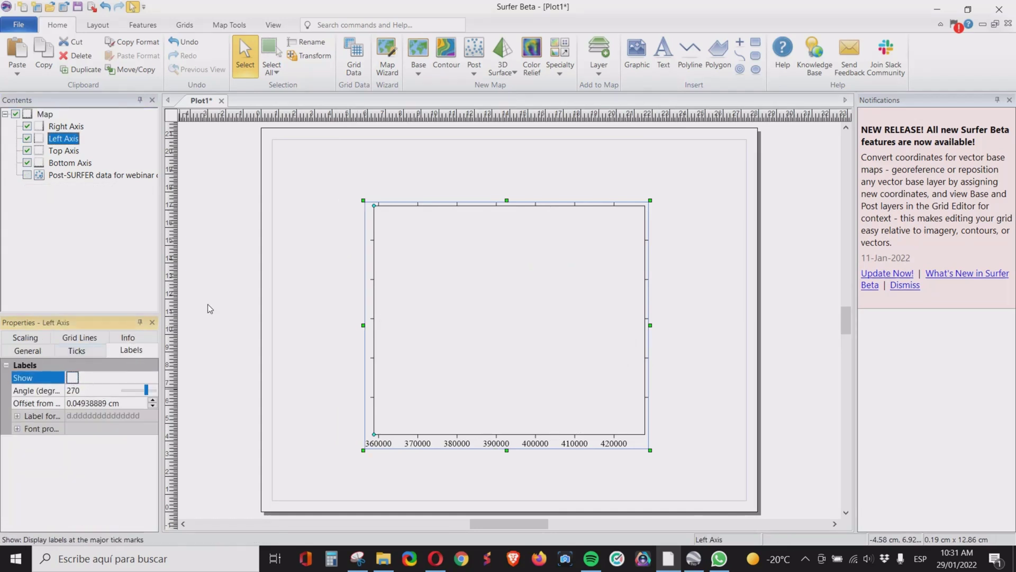
click(458, 443)
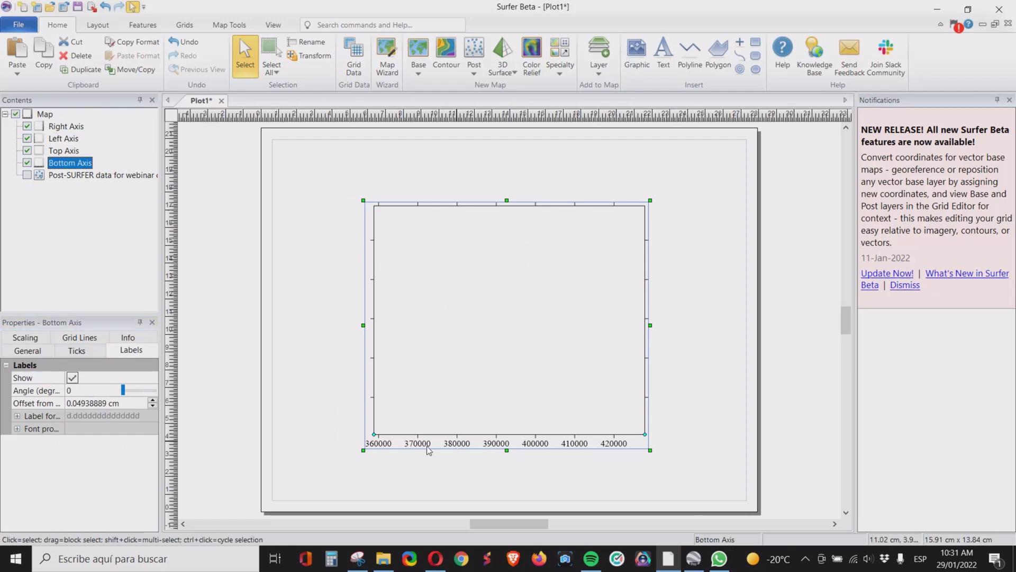
click(73, 377)
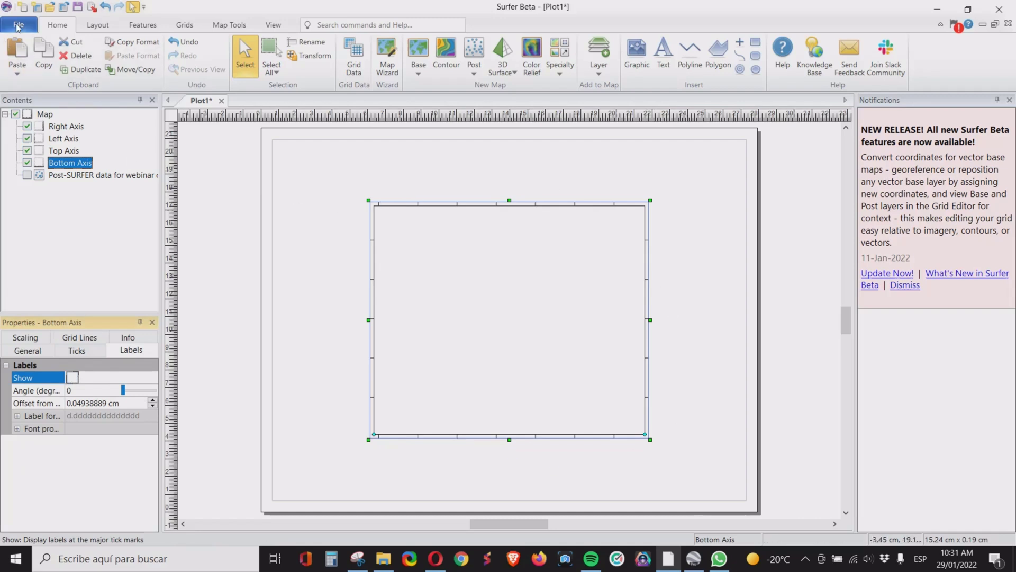
- Export the map as base map.kmz, accepting the default scaling options
click(18, 26)
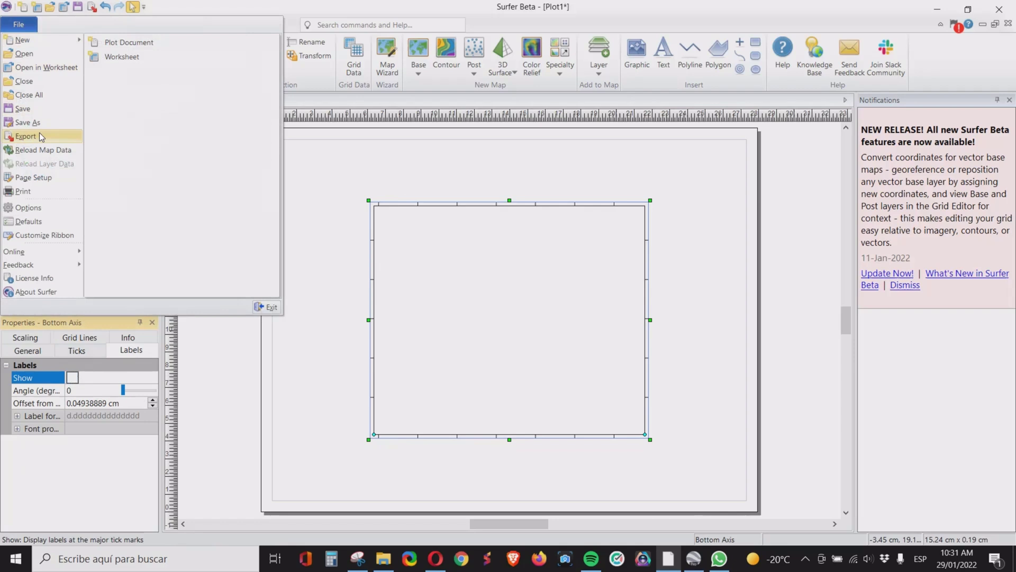
click(26, 136)
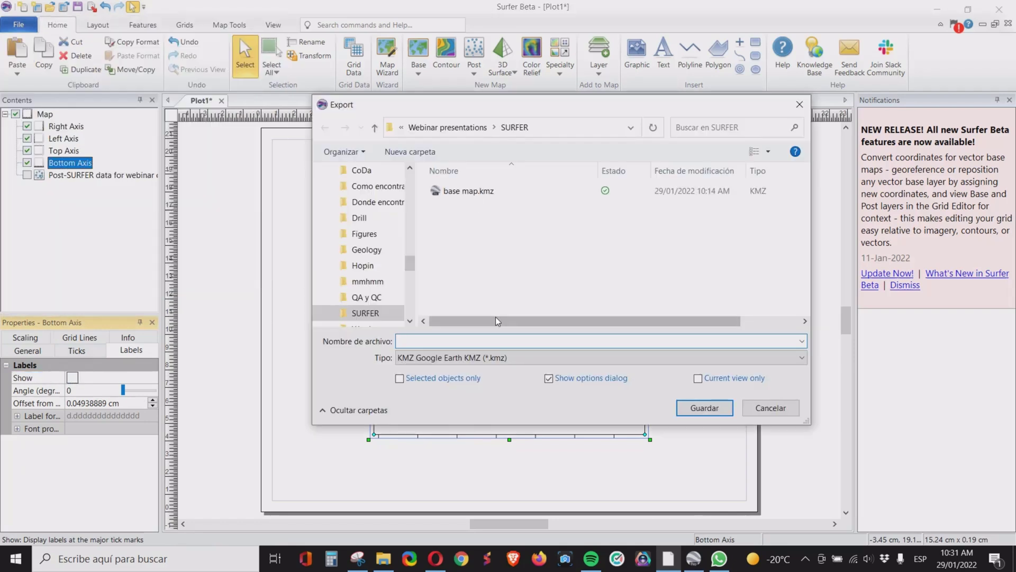
click(469, 193)
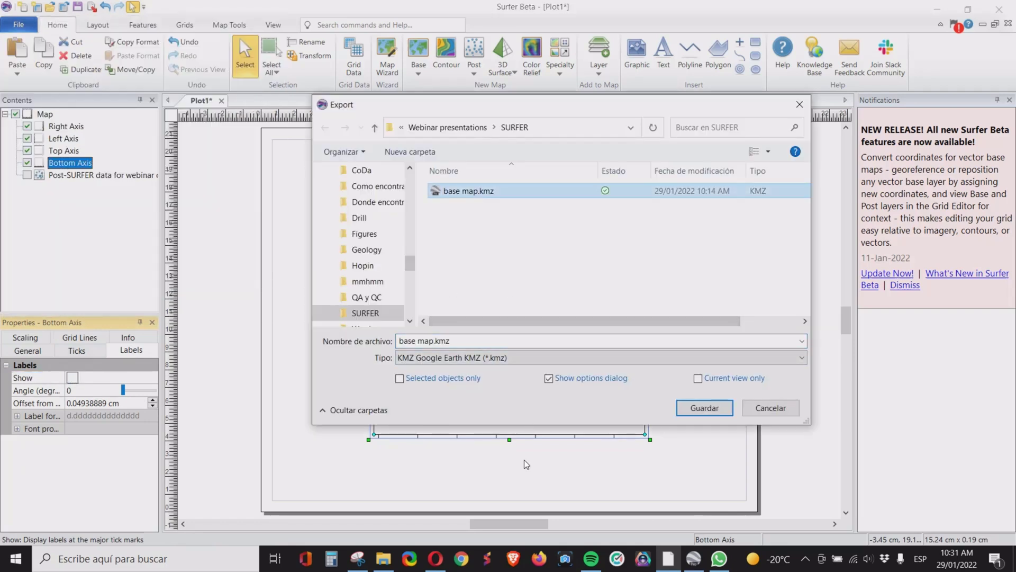
click(713, 405)
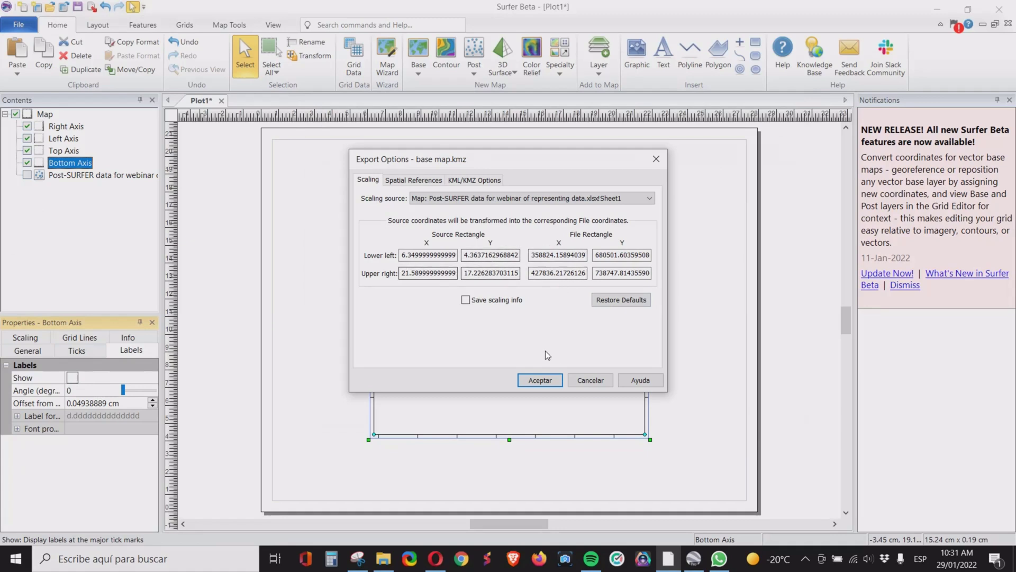
click(542, 384)
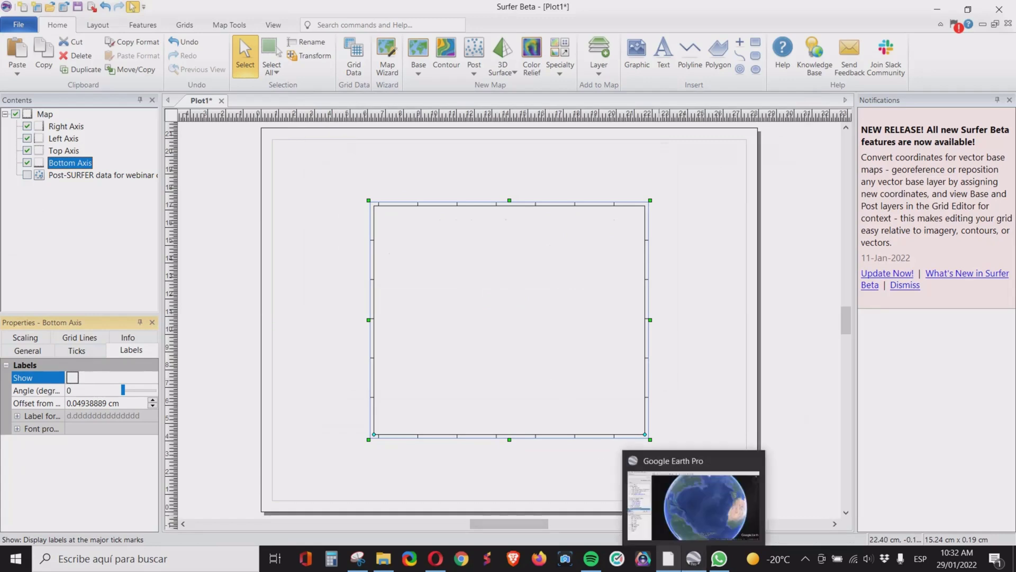
- Open base map.kmz in Google Earth Pro
click(693, 559)
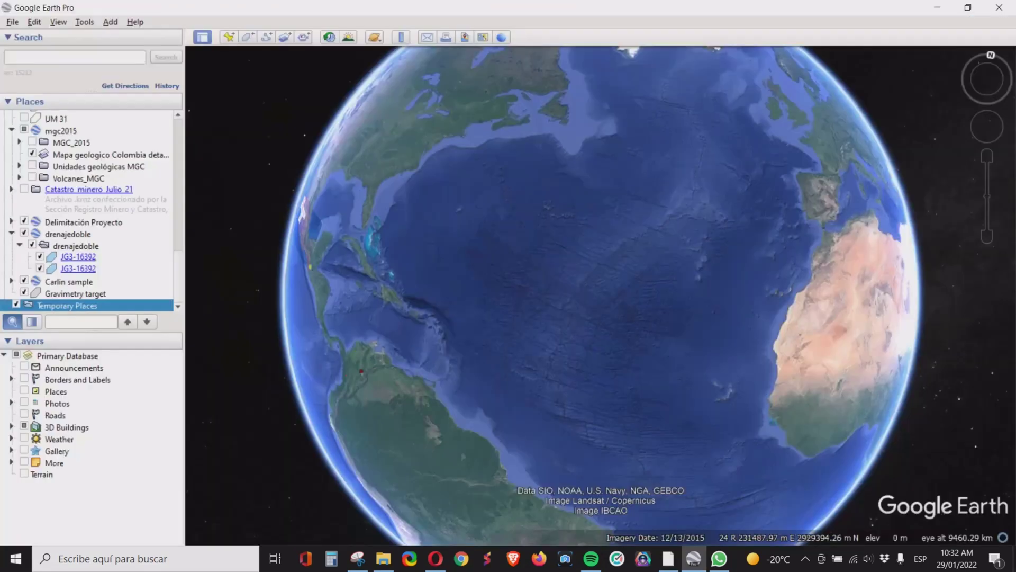
click(12, 24)
click(26, 40)
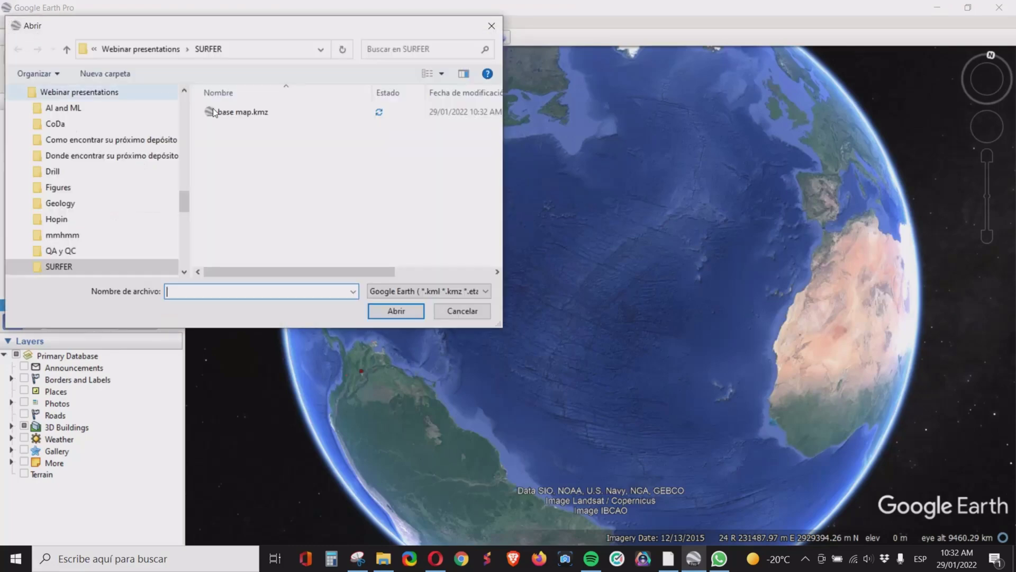
double_click(224, 112)
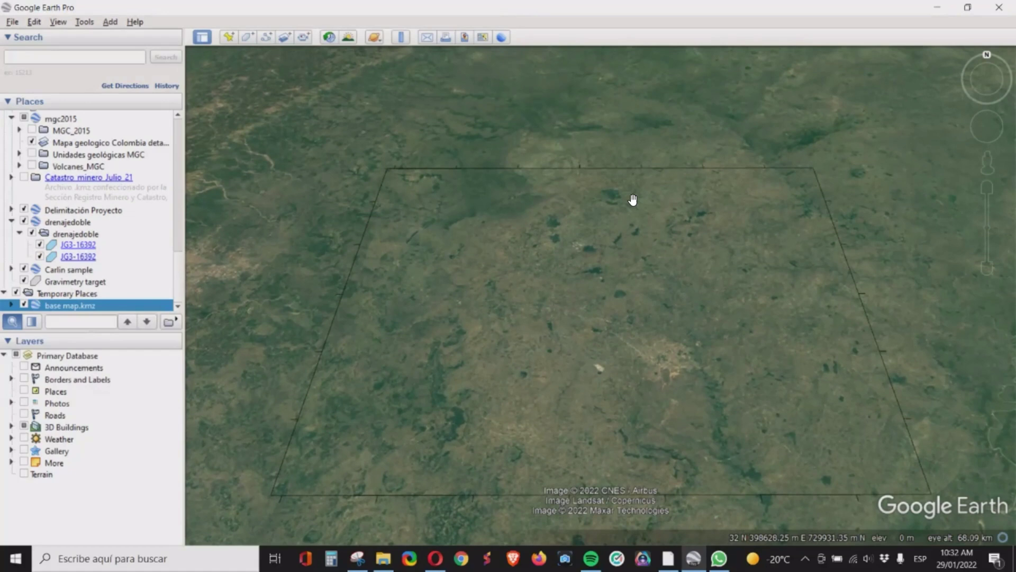
- Look straight down and frame the map rectangle over the satellite imagery
key(u)
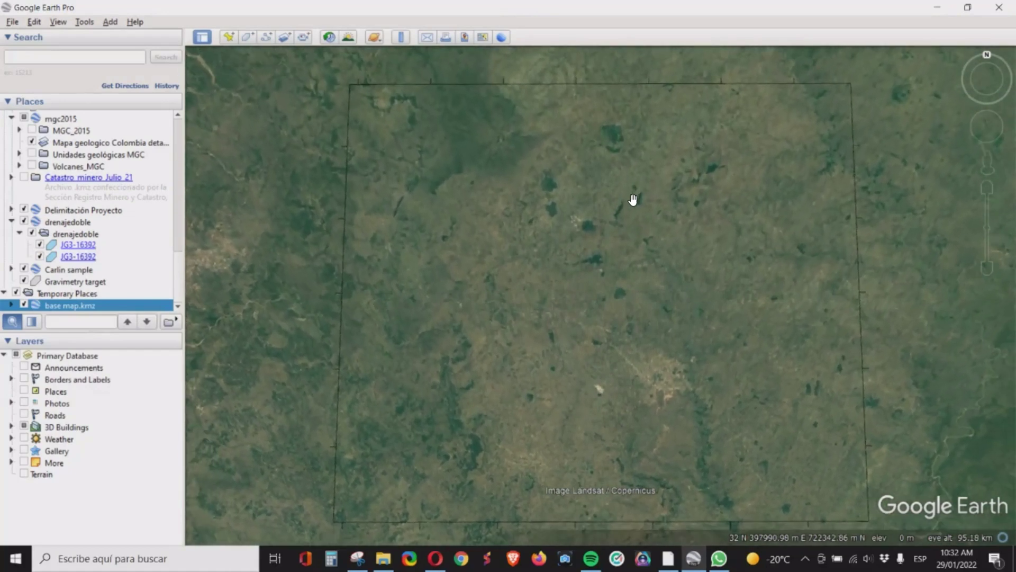
scroll(633, 199, down, 2)
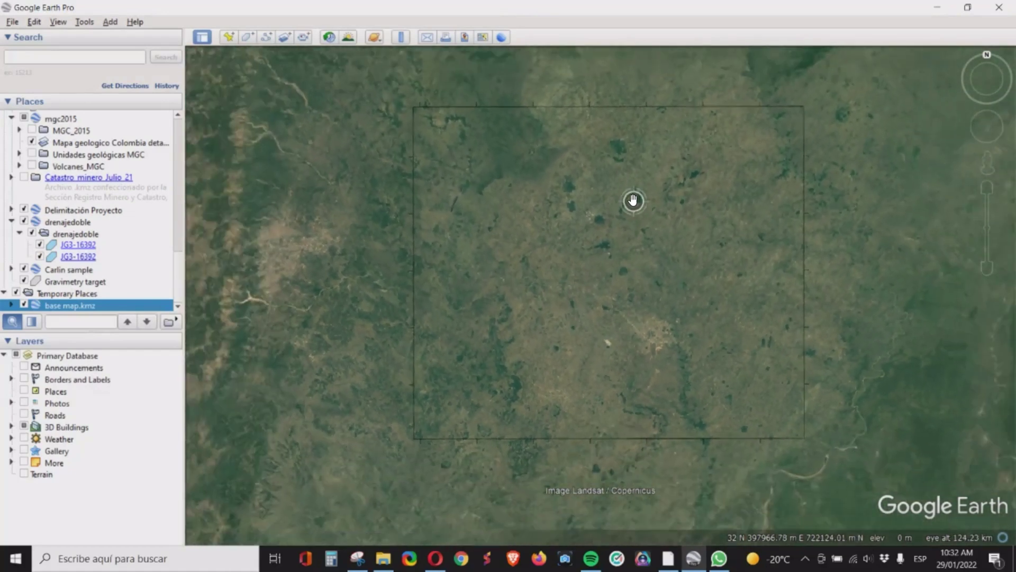
drag(626, 205, 494, 192)
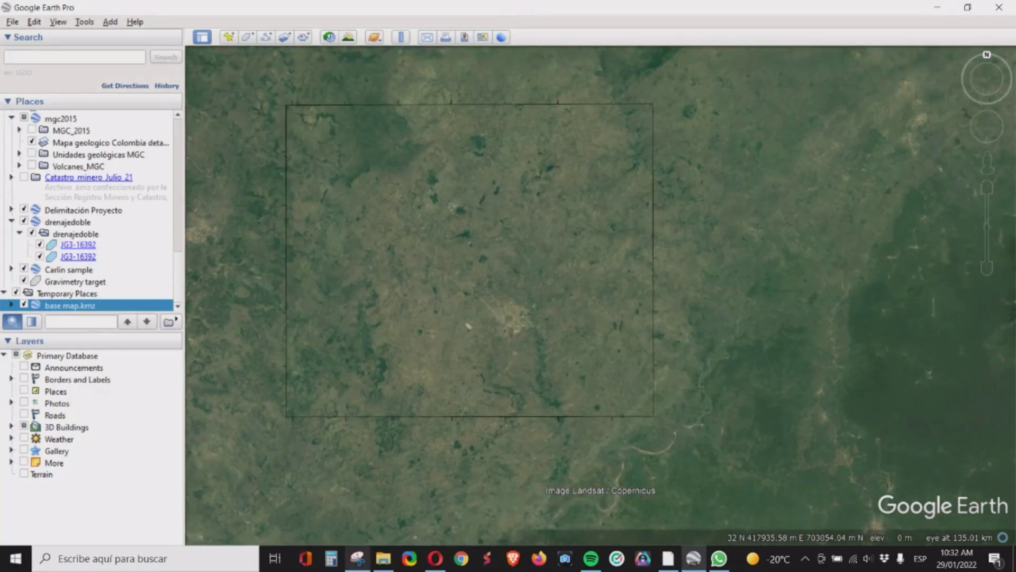
mouse_move(358, 558)
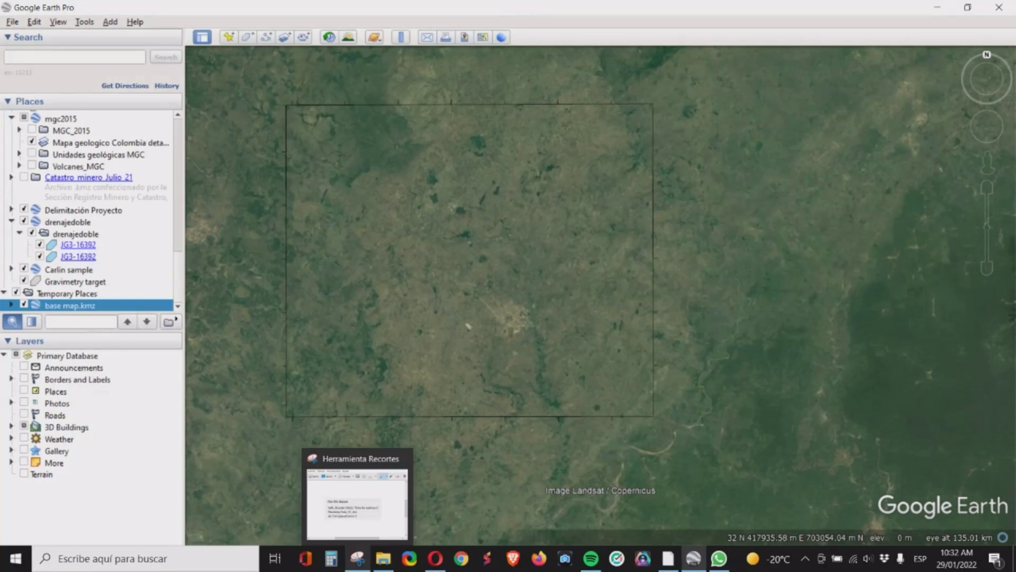
- Snip the satellite area inside the map rectangle with Snipping Tool
click(358, 558)
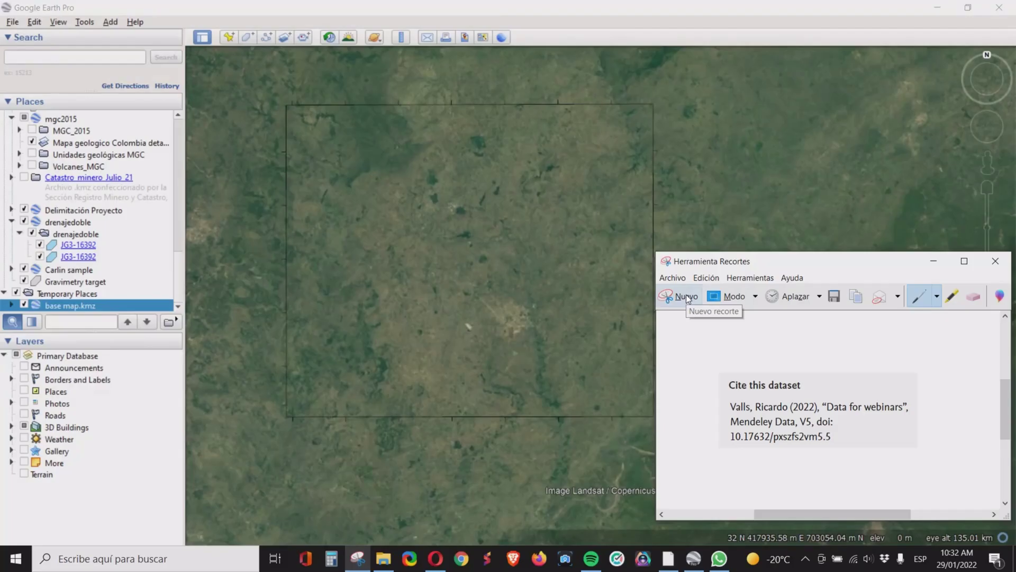
click(412, 173)
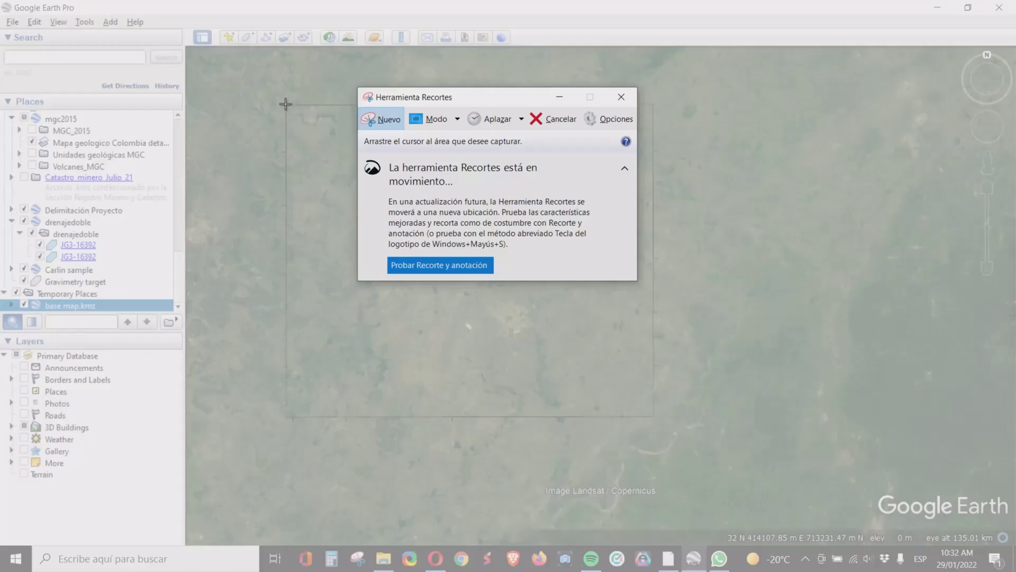
drag(285, 103, 654, 418)
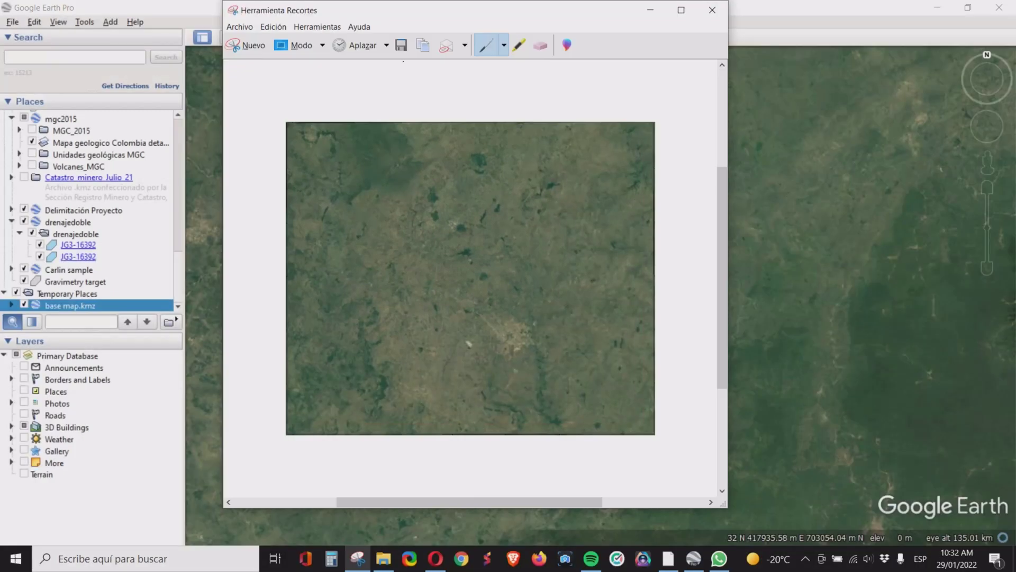
- Save the snip as Basemap.PNG, replacing the old file, and close Snipping Tool
click(401, 46)
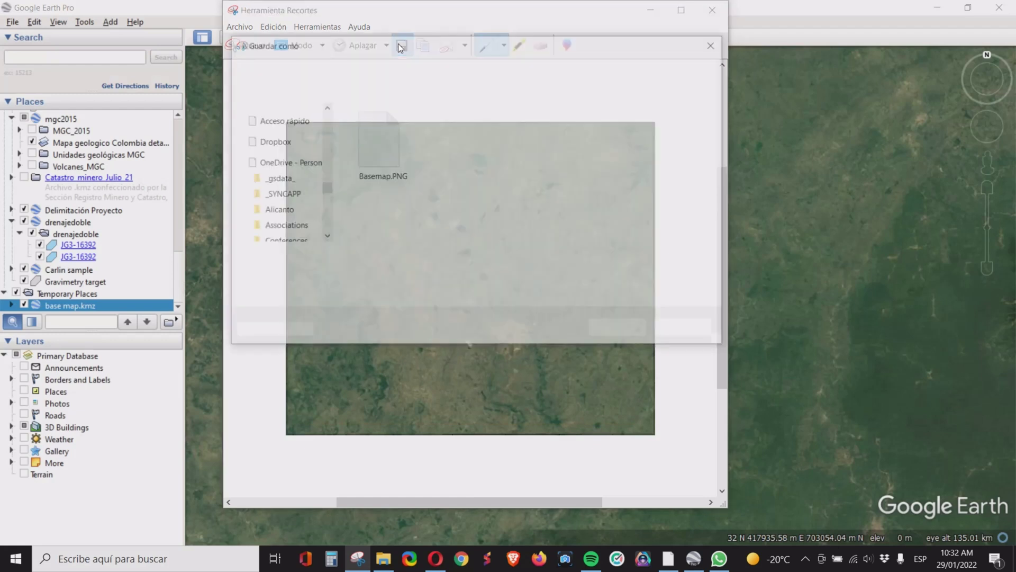
click(378, 154)
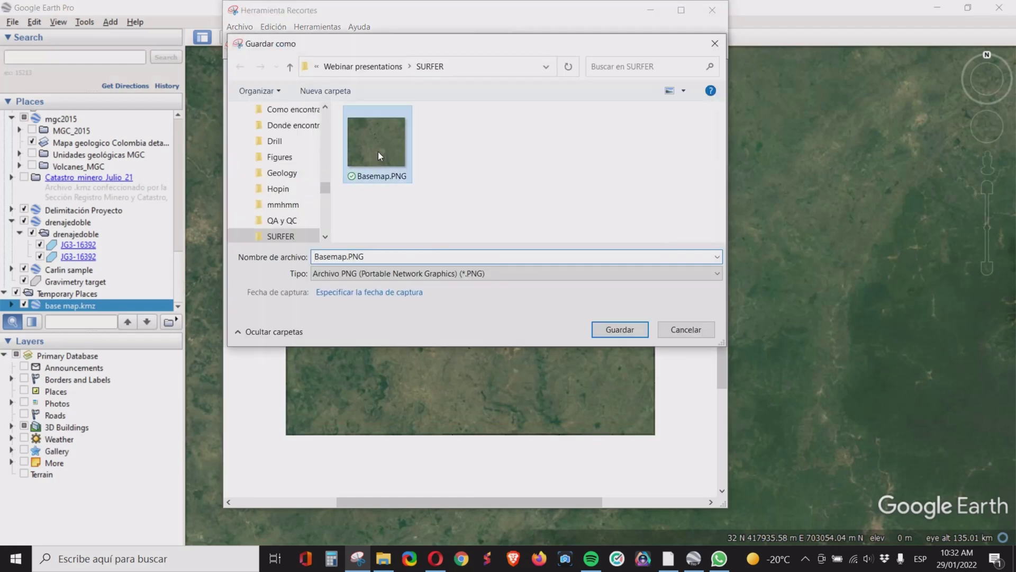
click(621, 328)
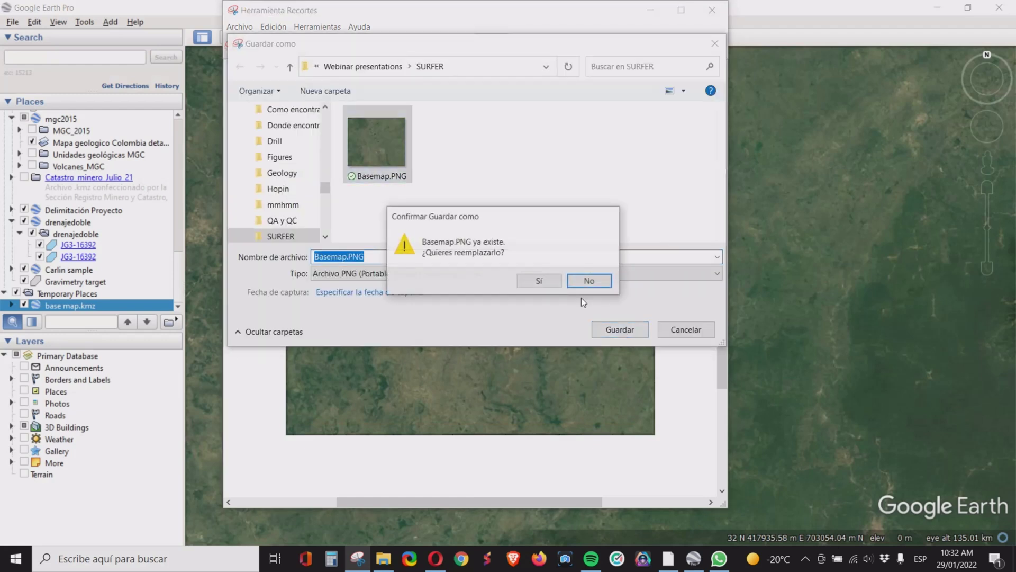
click(549, 281)
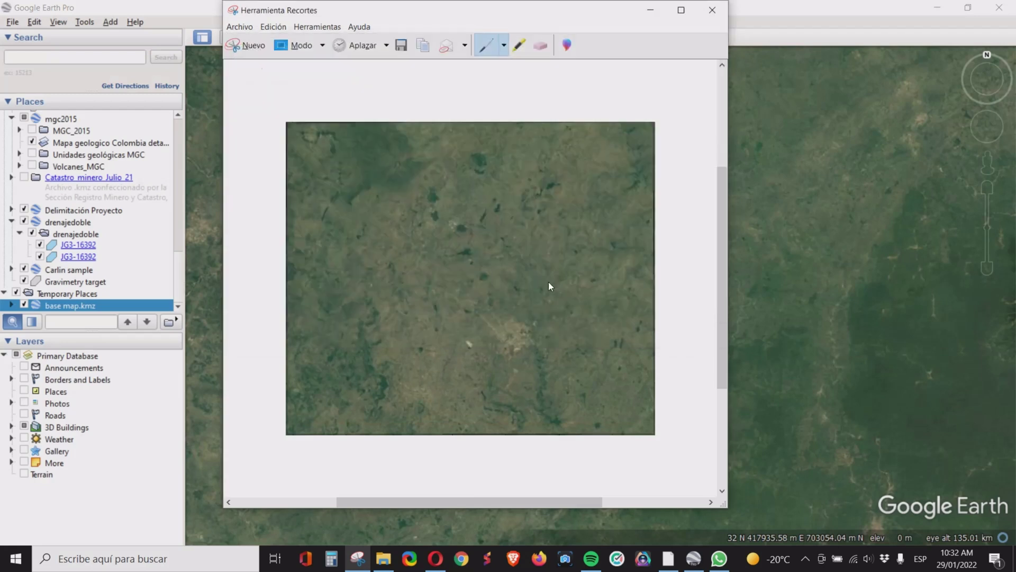
click(706, 13)
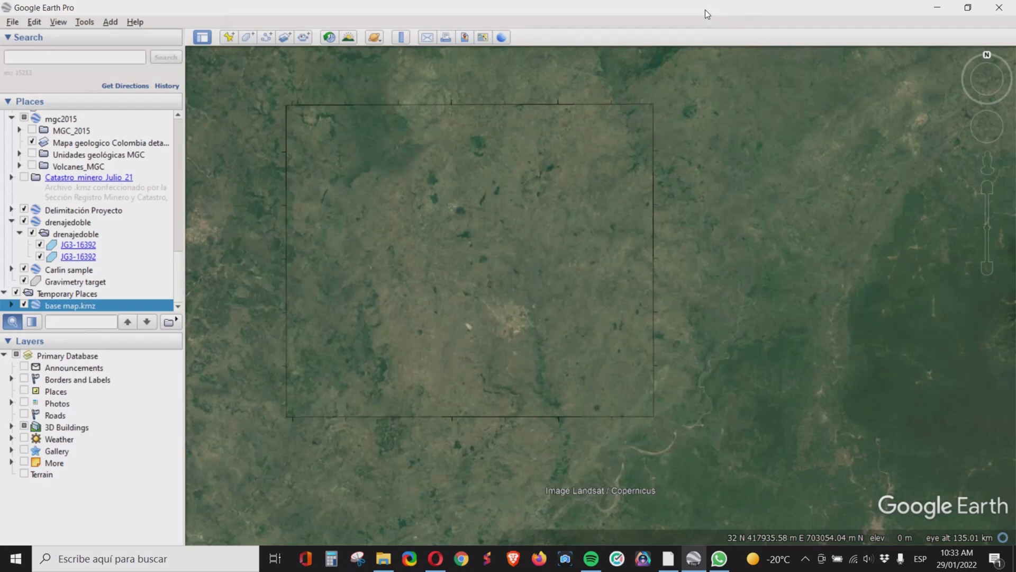
- Create Plot2 in Surfer and import Basemap.PNG as a raster base map layer
key(alt+Tab)
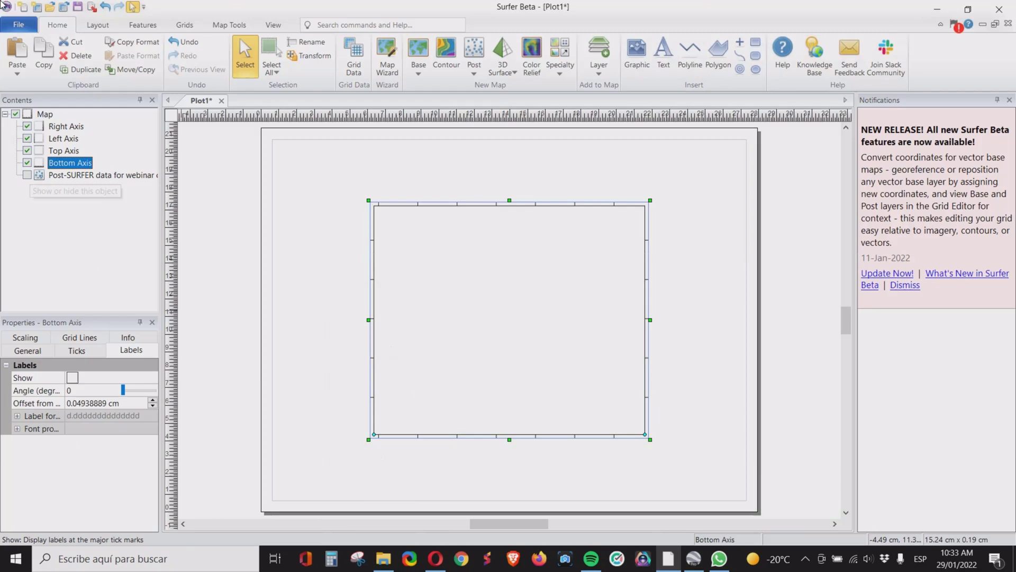
click(22, 9)
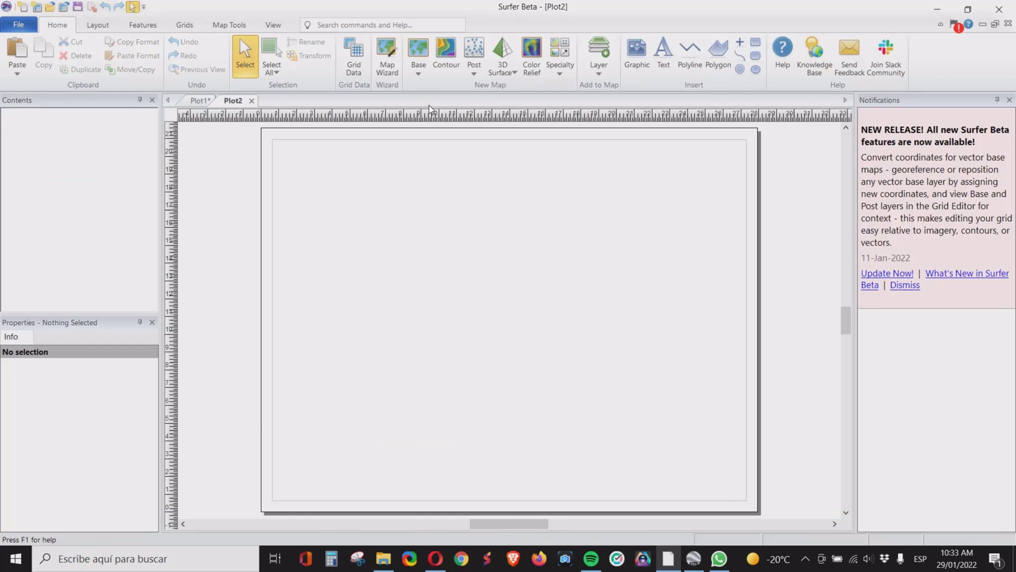
click(418, 71)
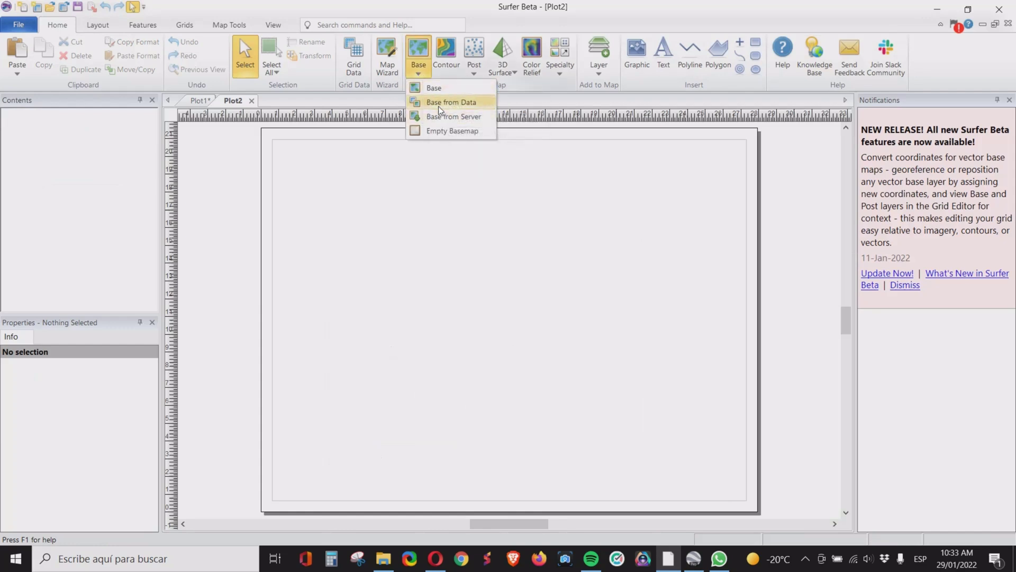
click(425, 87)
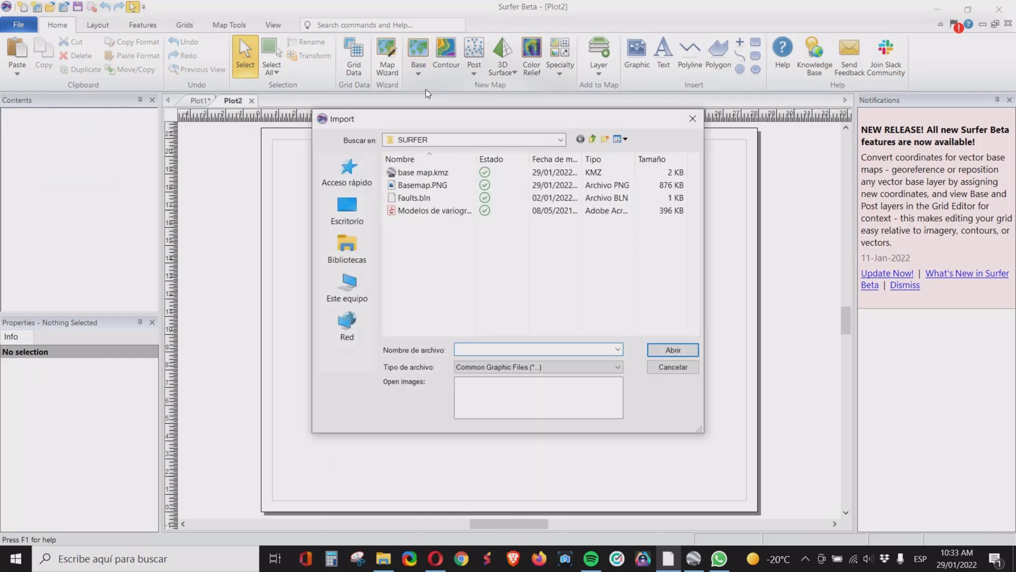
double_click(420, 186)
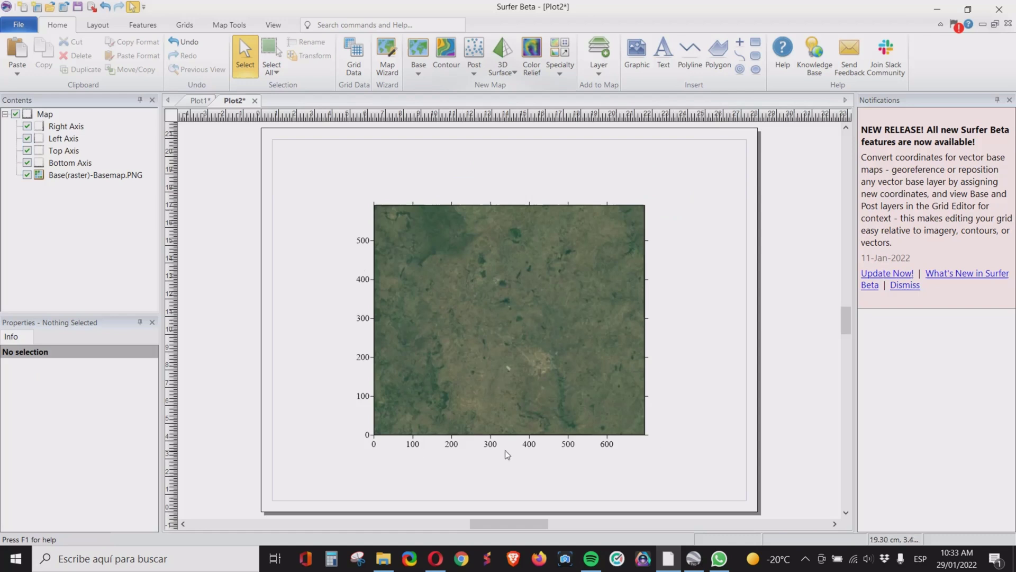
click(57, 179)
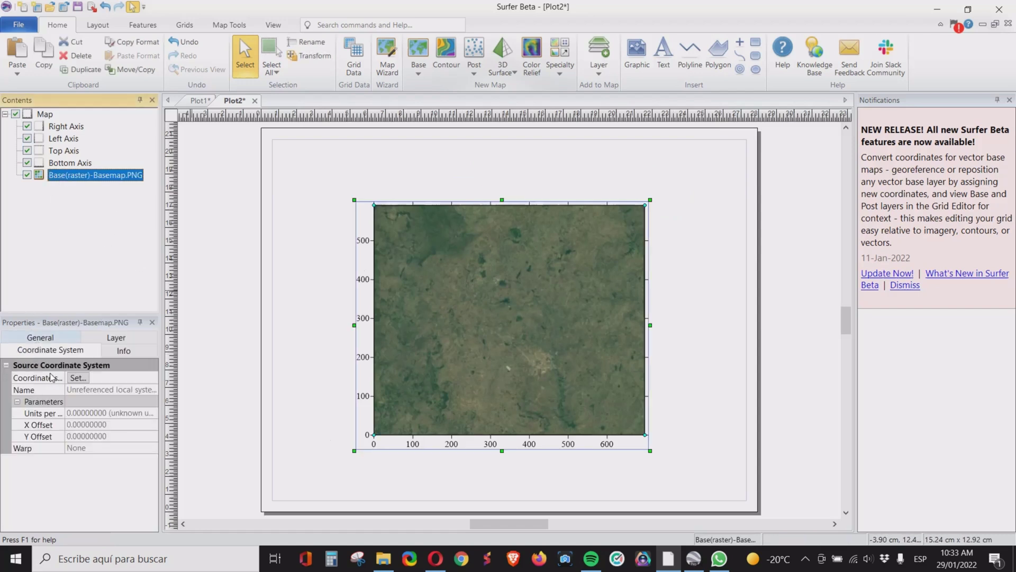
- Open Georeference Image from the Basemap.PNG layer's General properties
click(49, 341)
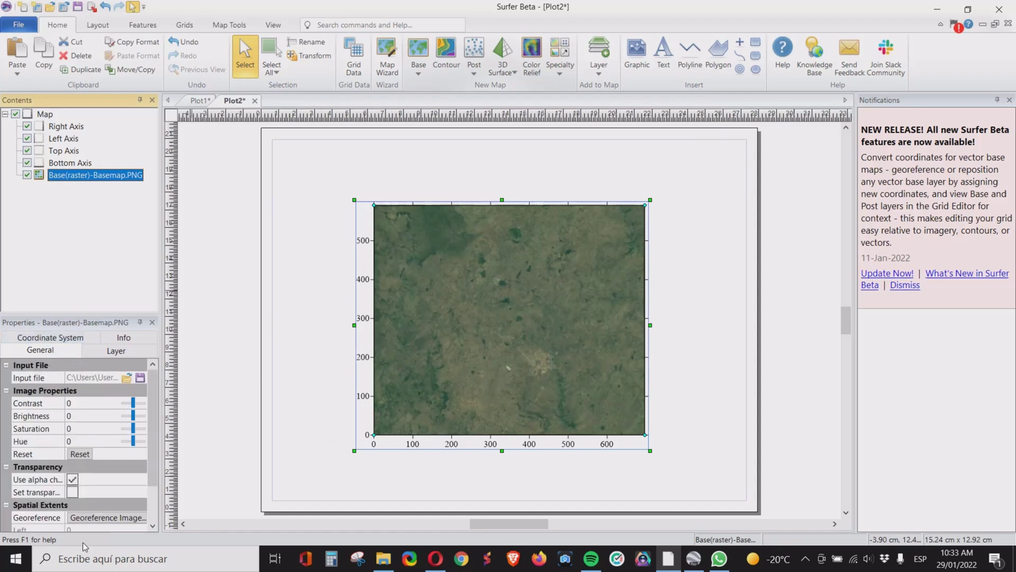
click(102, 518)
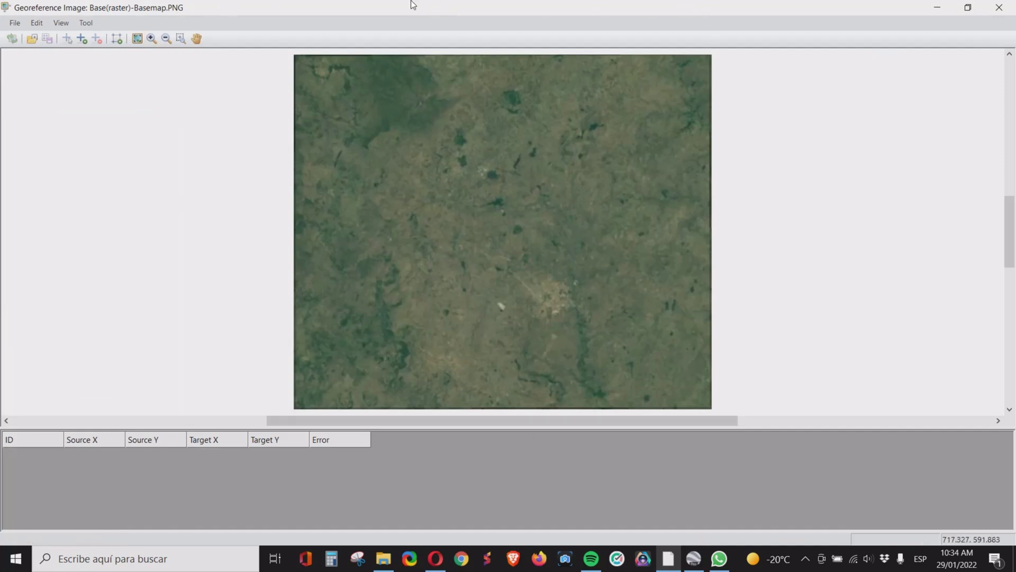
- Add four corner control points and give point 1 target 358296 / 680167
click(118, 39)
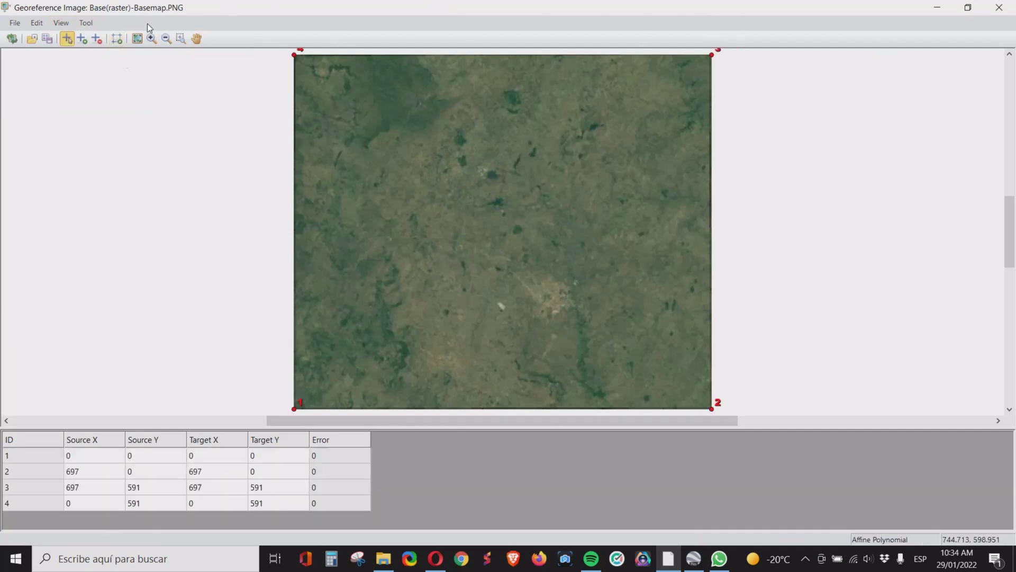
click(217, 459)
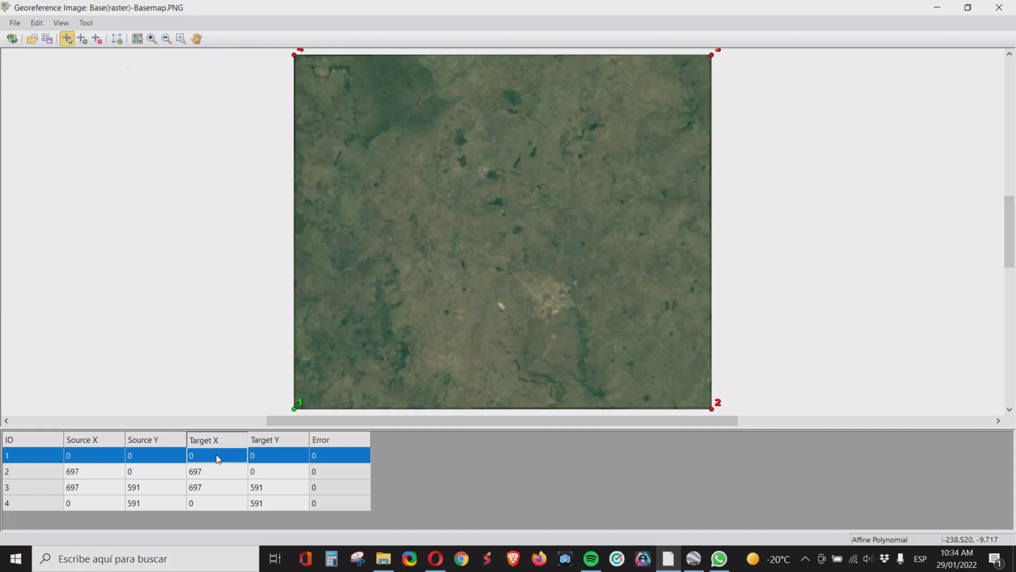
double_click(217, 458)
text(358296)
click(264, 460)
click(264, 460)
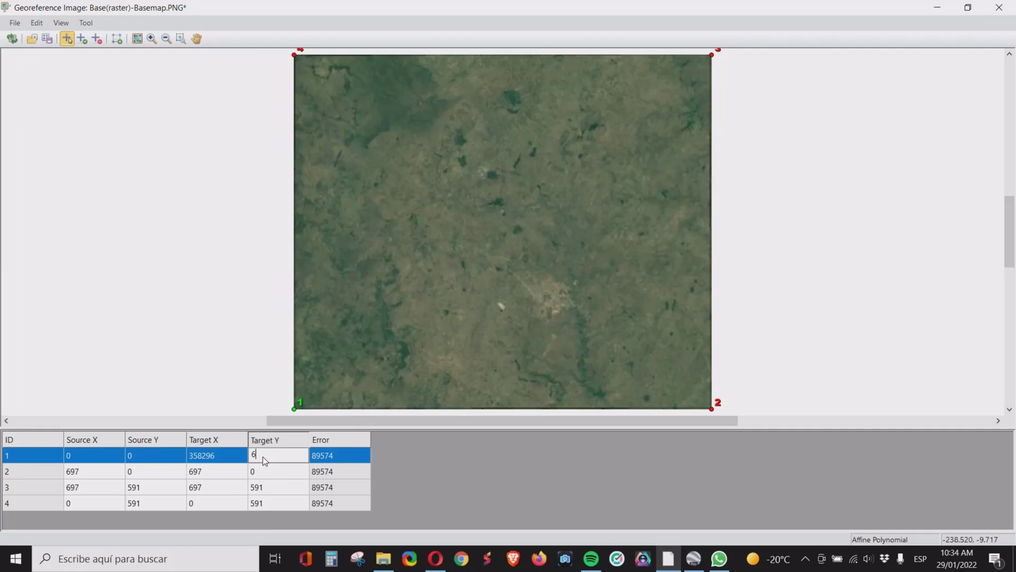
text(80167)
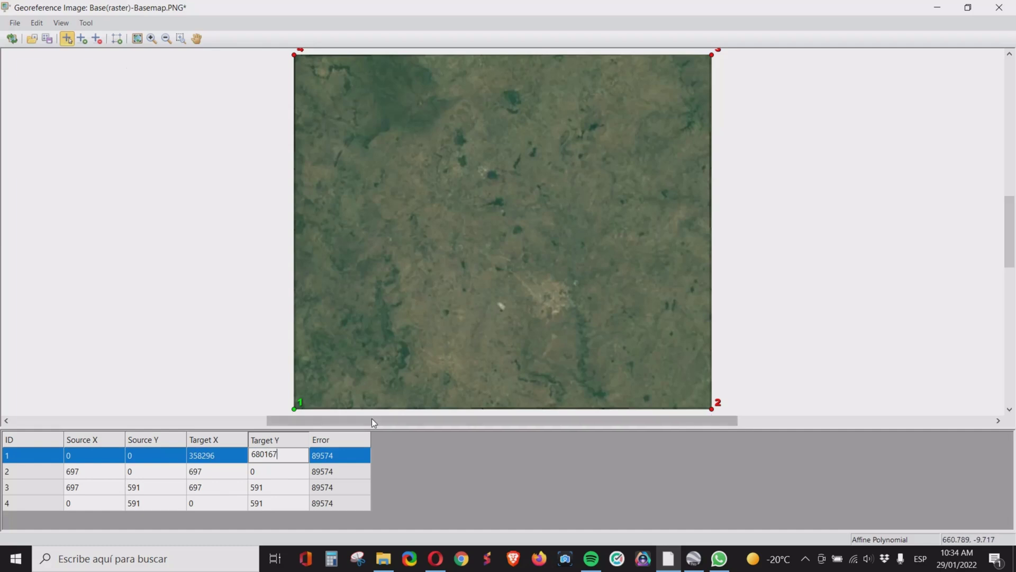
- Give control point 2 target coordinates 428079 / 680167
click(275, 470)
click(259, 473)
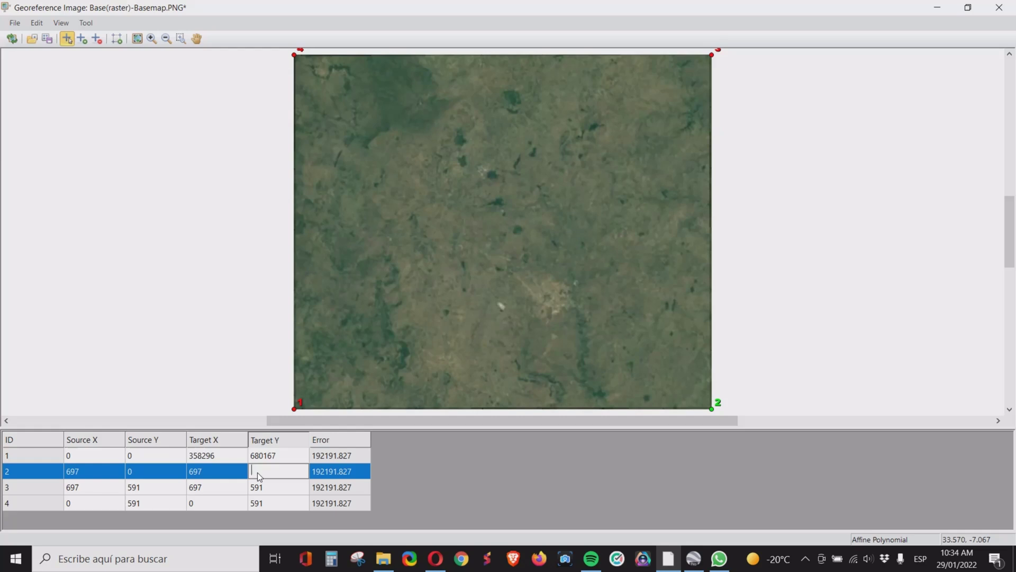
text(680167)
click(211, 475)
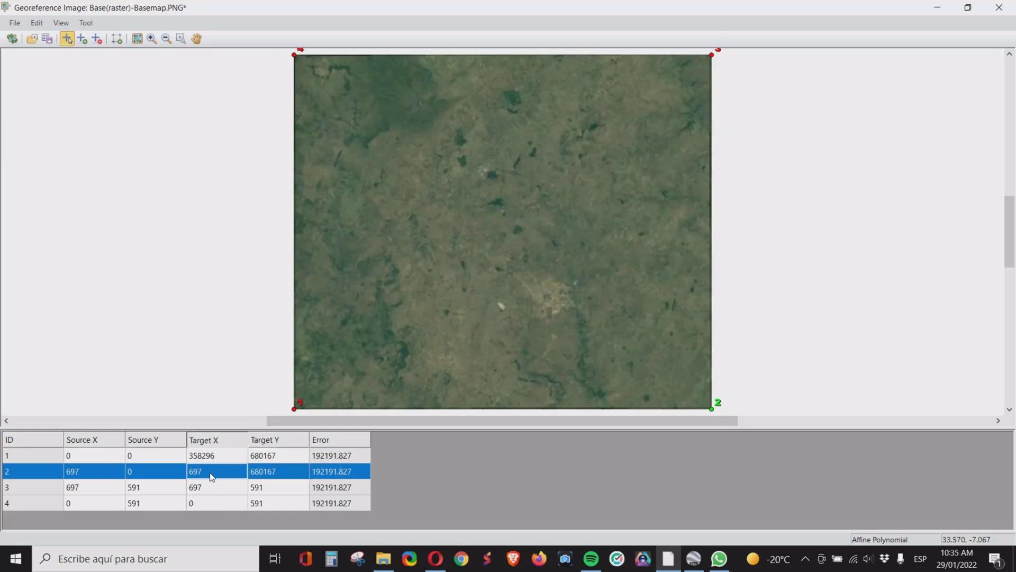
double_click(208, 476)
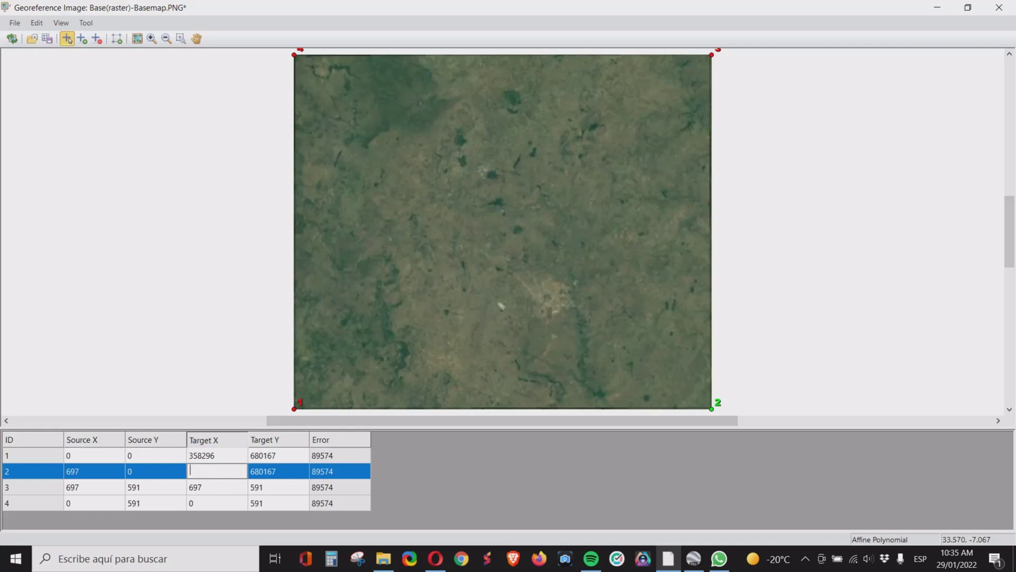
text(428079)
- Give control point 3 target coordinates 428079 / 739113
click(217, 487)
double_click(212, 488)
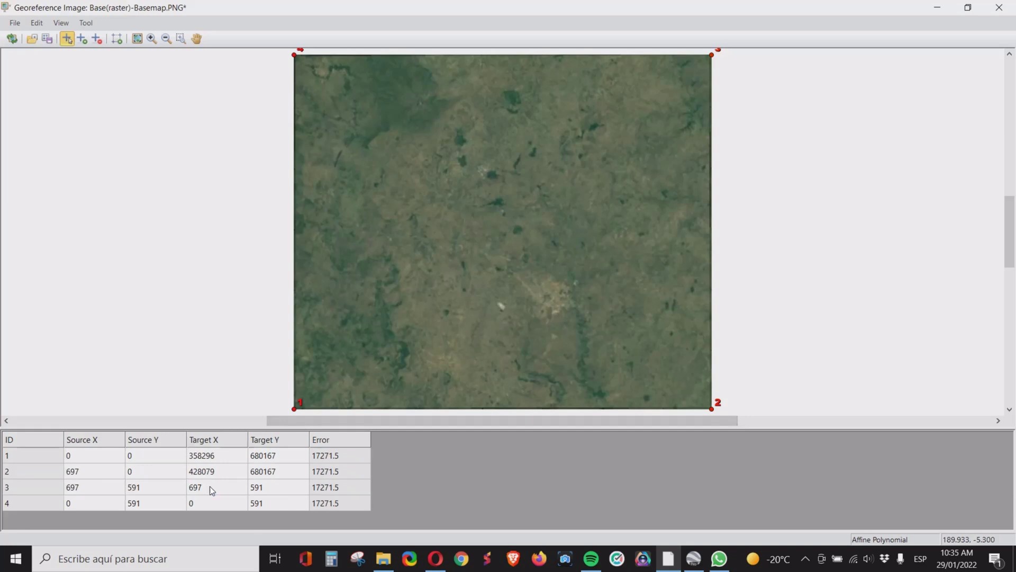
click(208, 487)
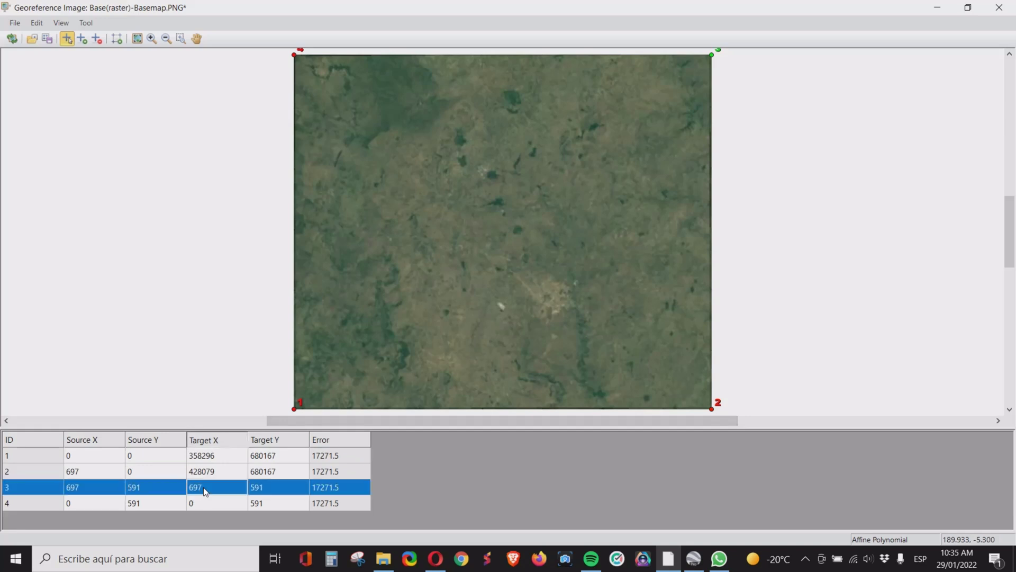
click(206, 488)
key(BackSpace)
text(428079)
click(274, 493)
click(267, 489)
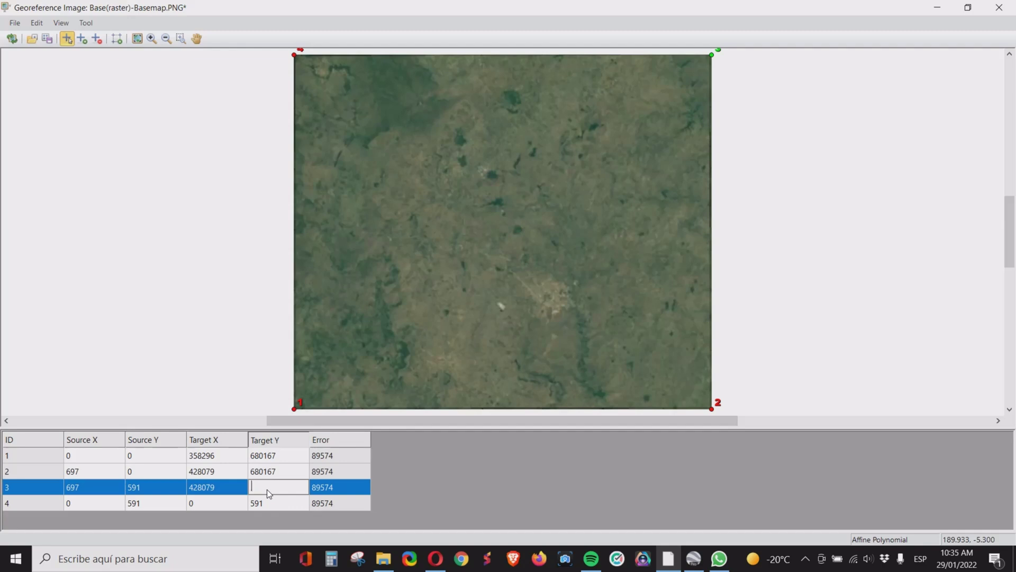
text(739113)
- Give control point 4 target 358296 / 739113, bringing every point's error to 0
click(219, 505)
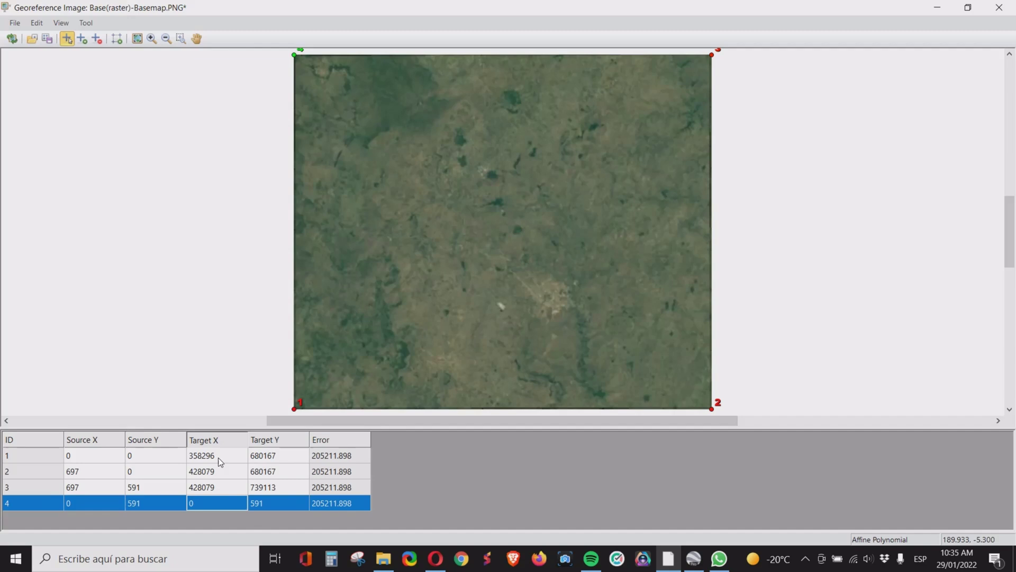
double_click(196, 506)
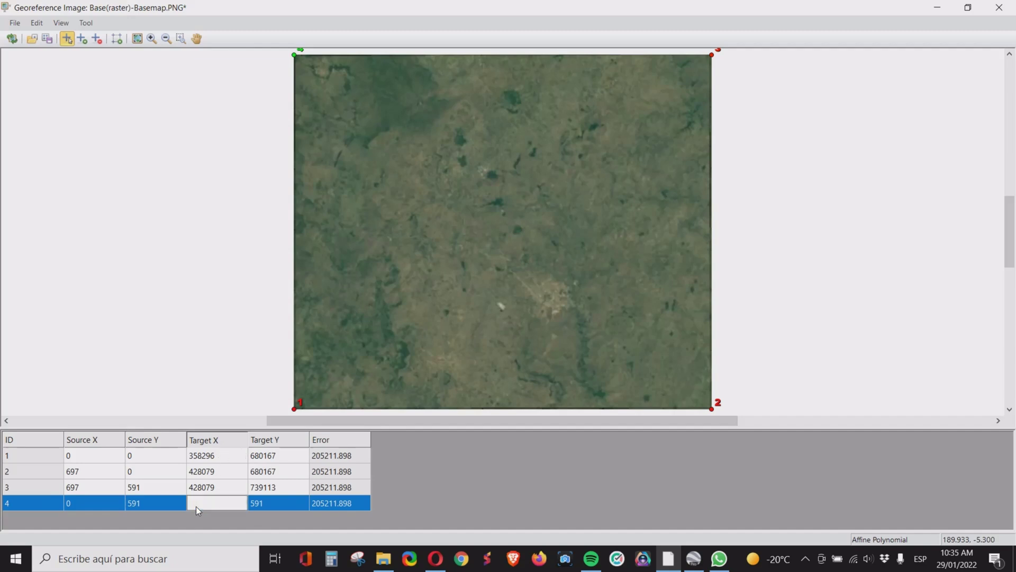
text(358296)
click(267, 504)
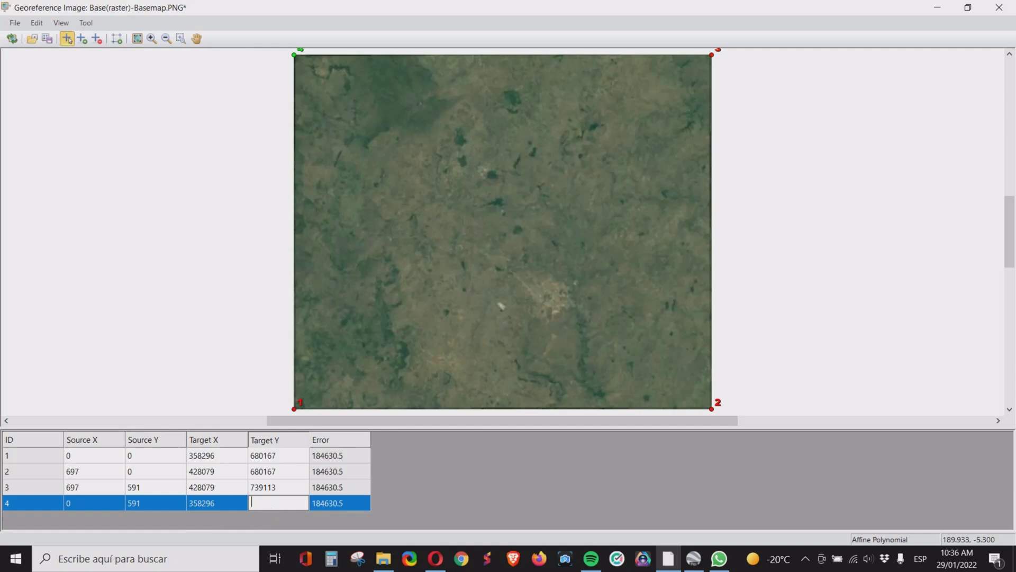
text(739113)
key(Return)
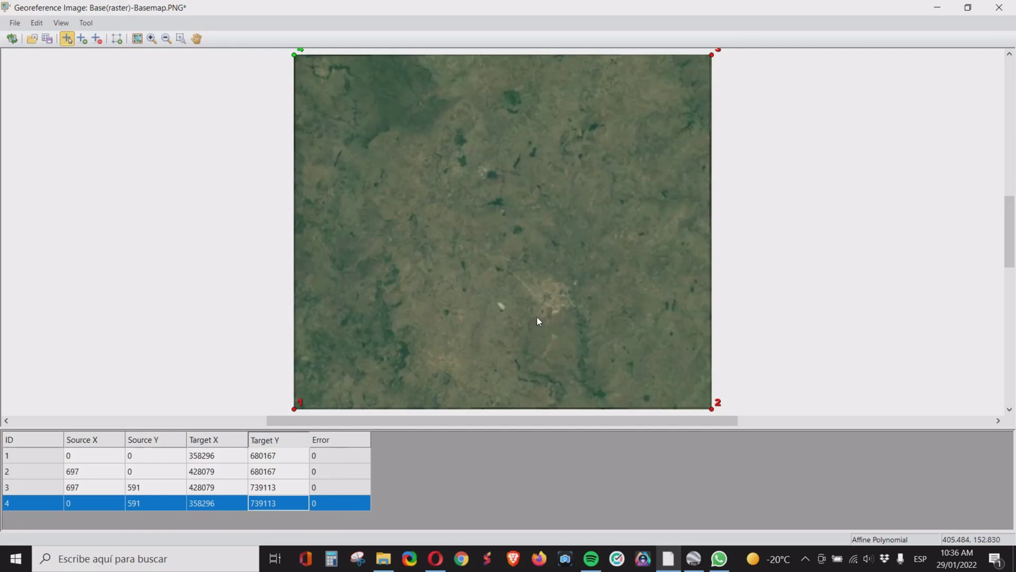
- Apply the georeferencing with extended map limits, then nudge the basemap up and left
click(12, 39)
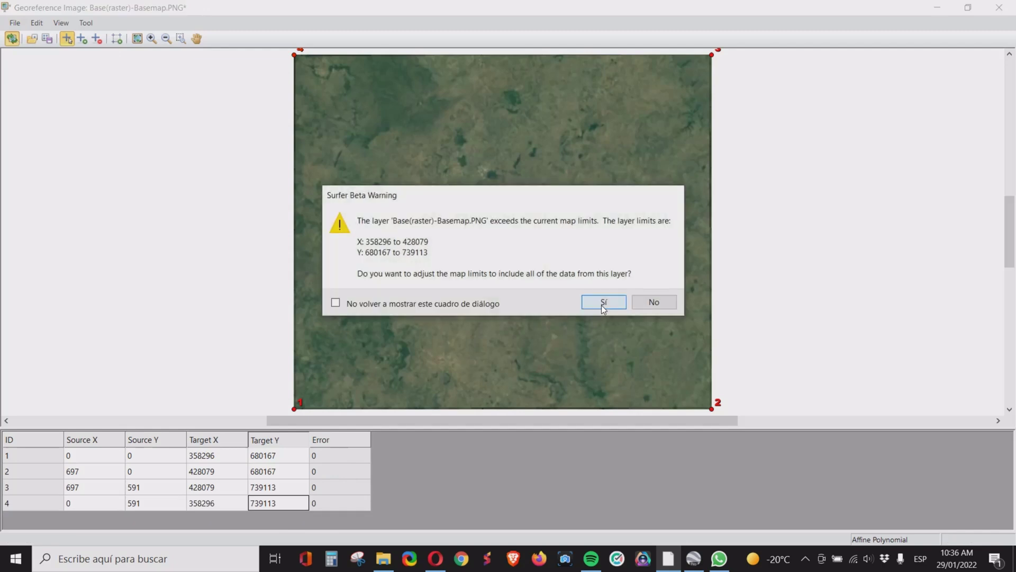
click(603, 303)
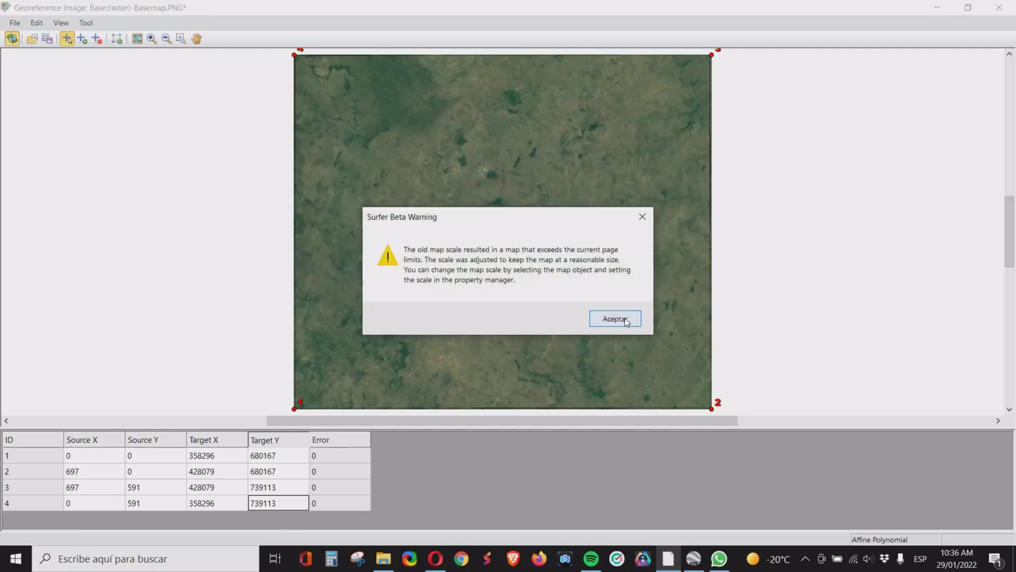
click(614, 318)
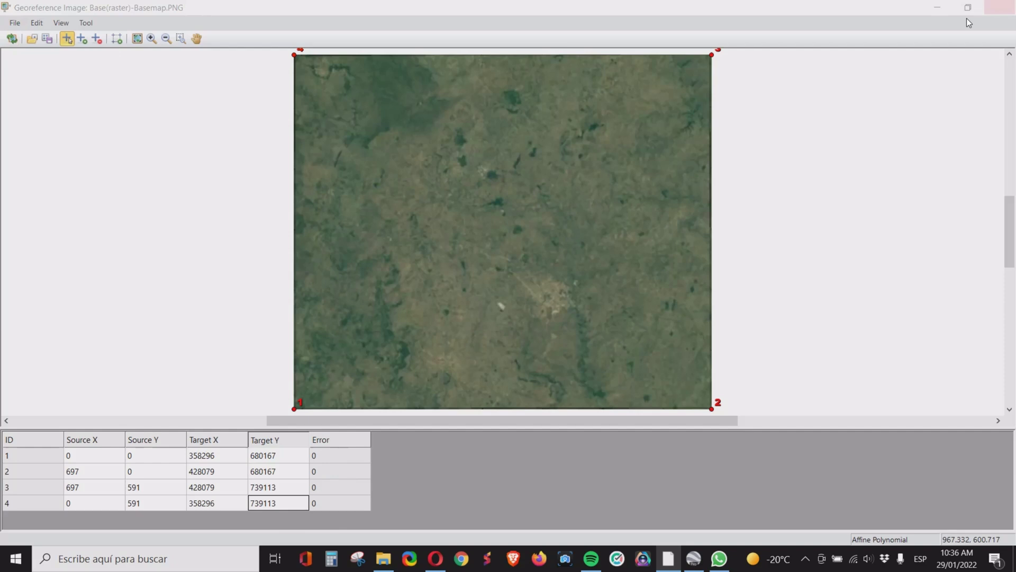
click(1000, 7)
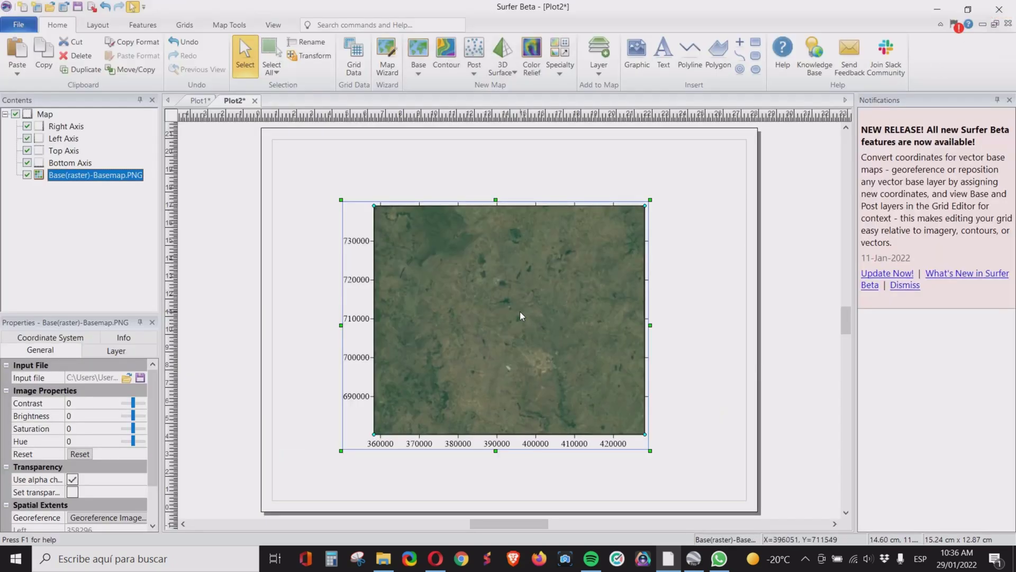
mouse_move(511, 288)
mouse_down()
mouse_move(512, 229)
mouse_move(526, 298)
mouse_up()
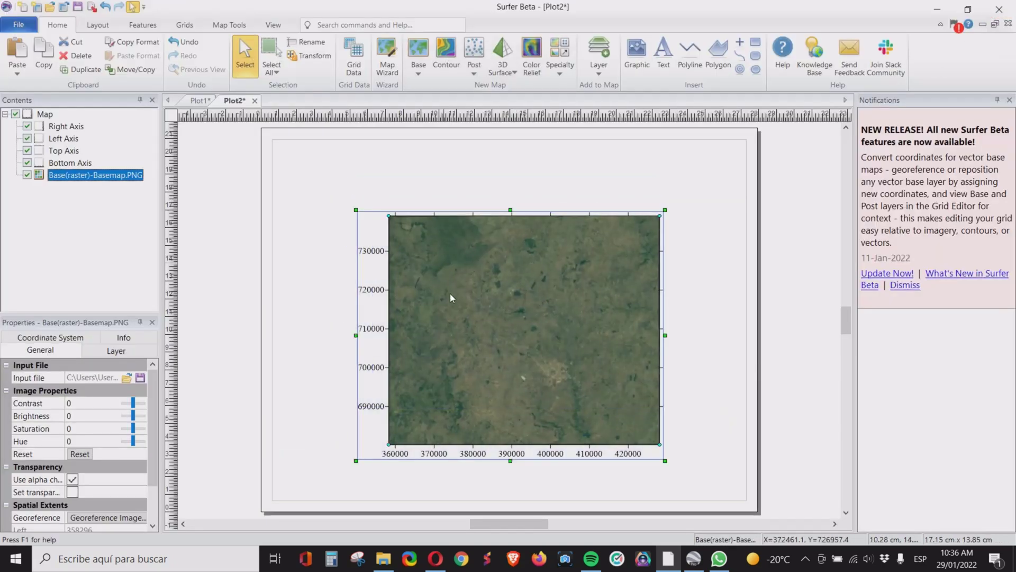
drag(450, 293, 437, 297)
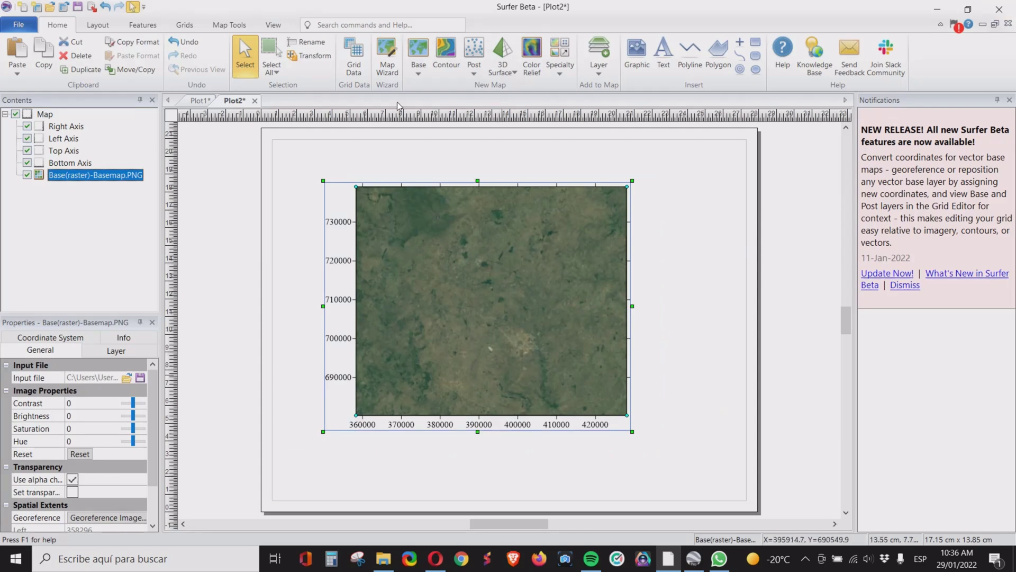
- Create a post map from the SURFER data spreadsheet and drag it into the basemap's map
click(473, 56)
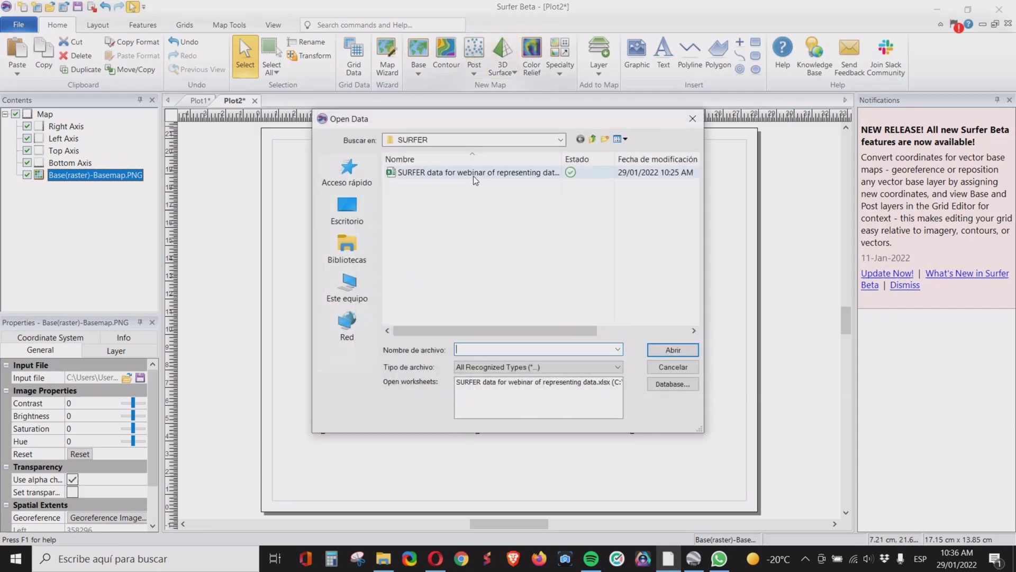
double_click(474, 175)
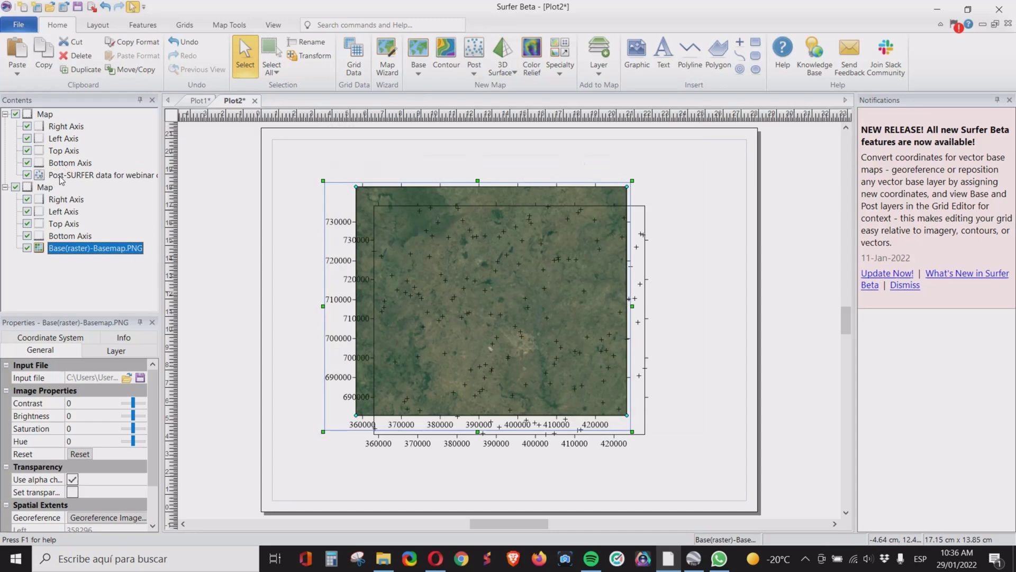
drag(60, 177, 46, 118)
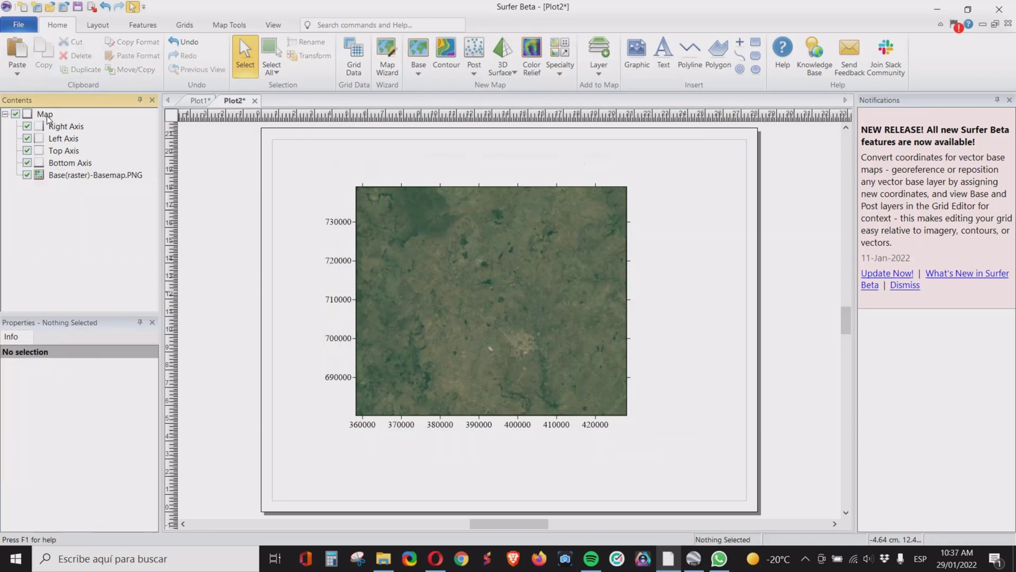
- Add a post layer of the SURFER data spreadsheet points directly to the selected basemap
click(545, 288)
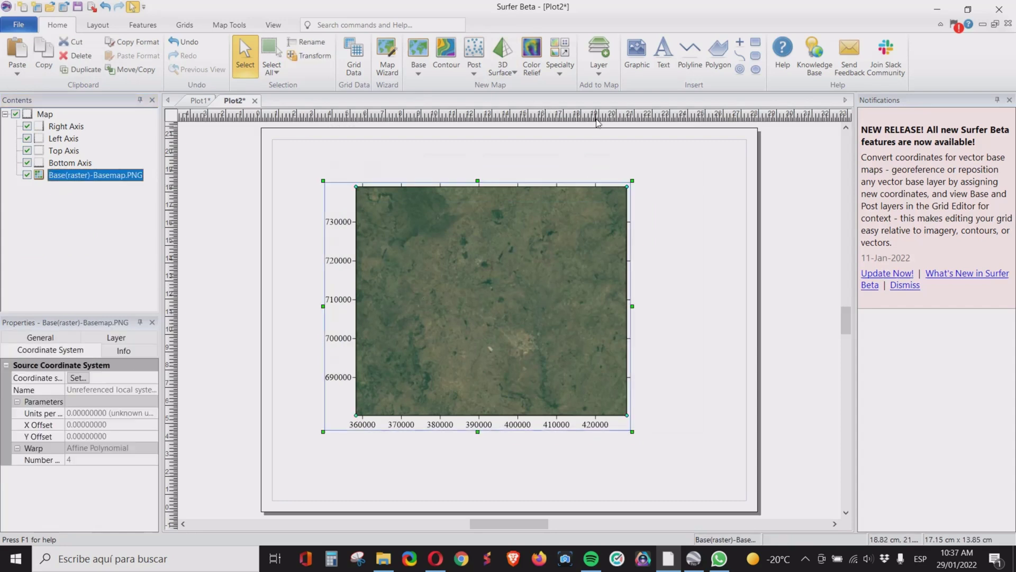
click(602, 74)
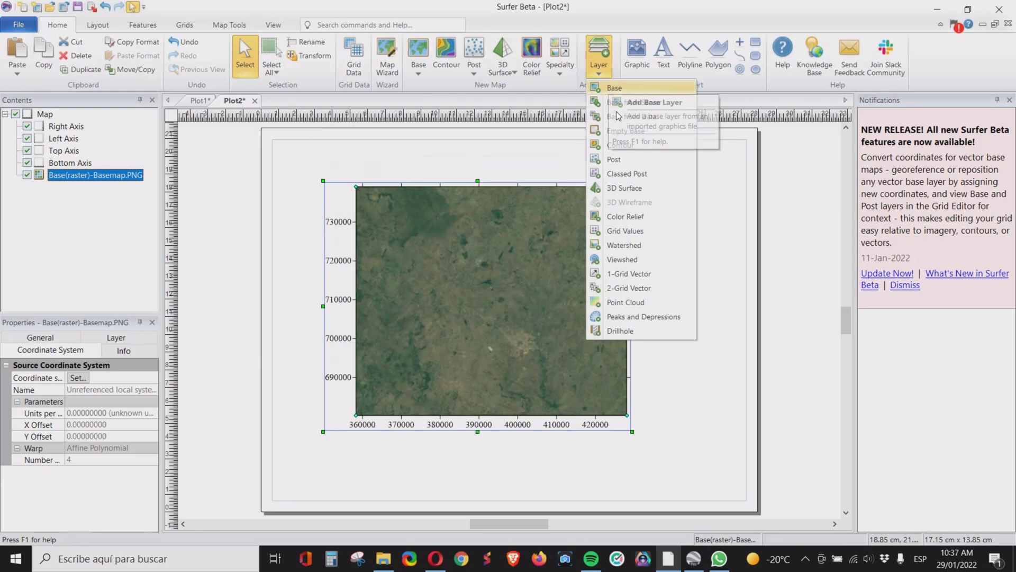
click(620, 160)
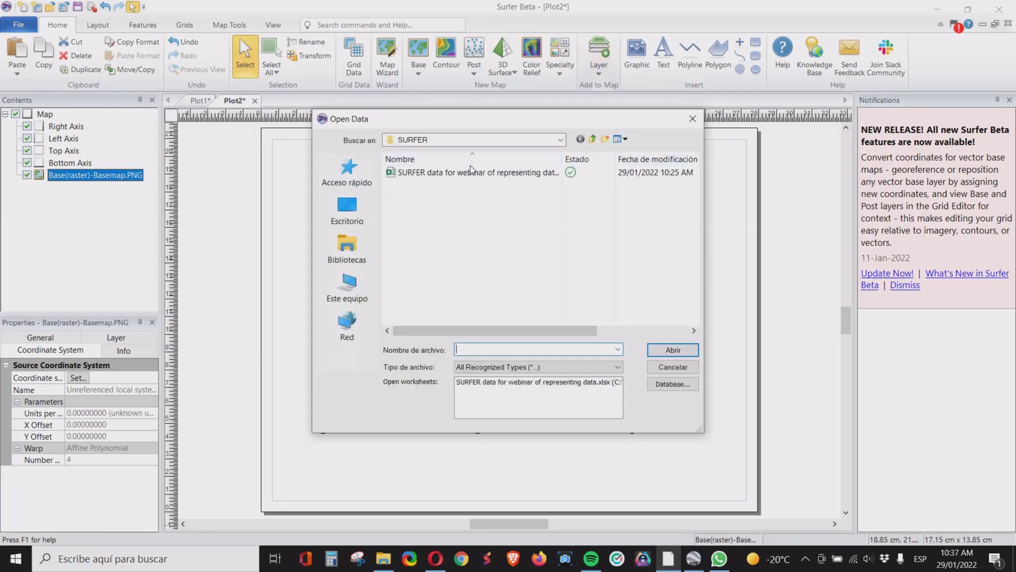
double_click(472, 173)
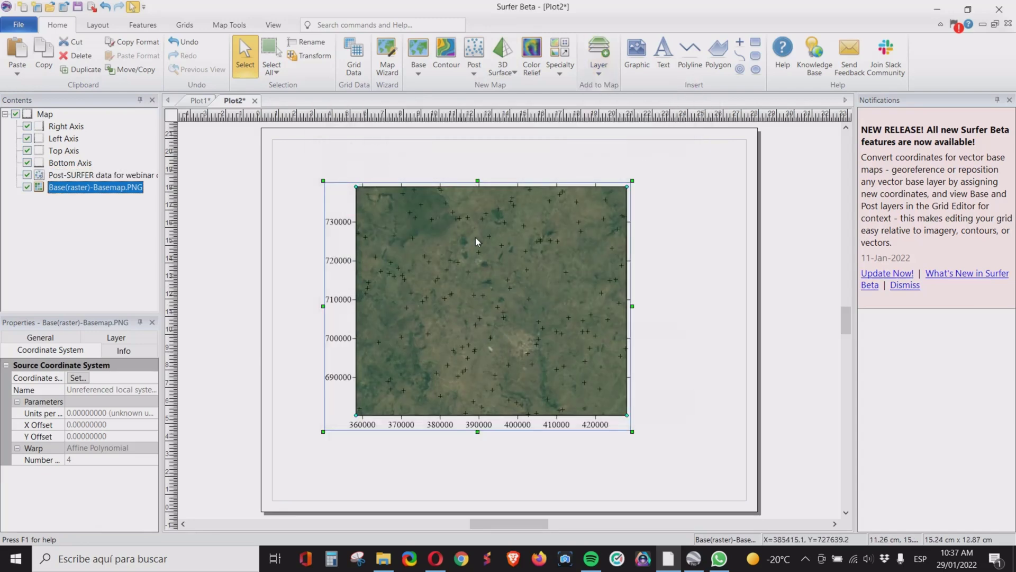
- Shift the map right and set its scaling ratio to 4000
drag(532, 373, 569, 373)
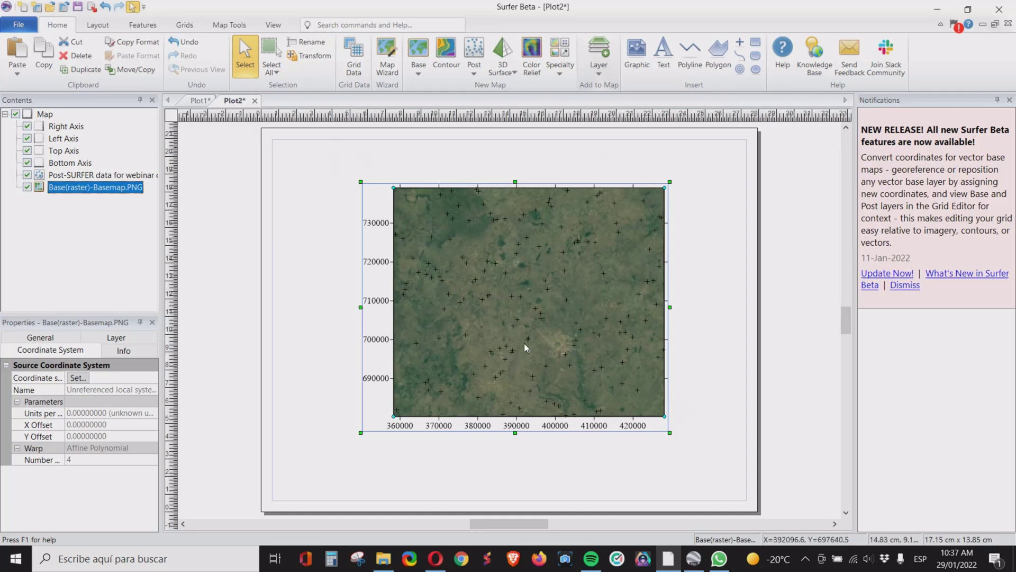
click(45, 339)
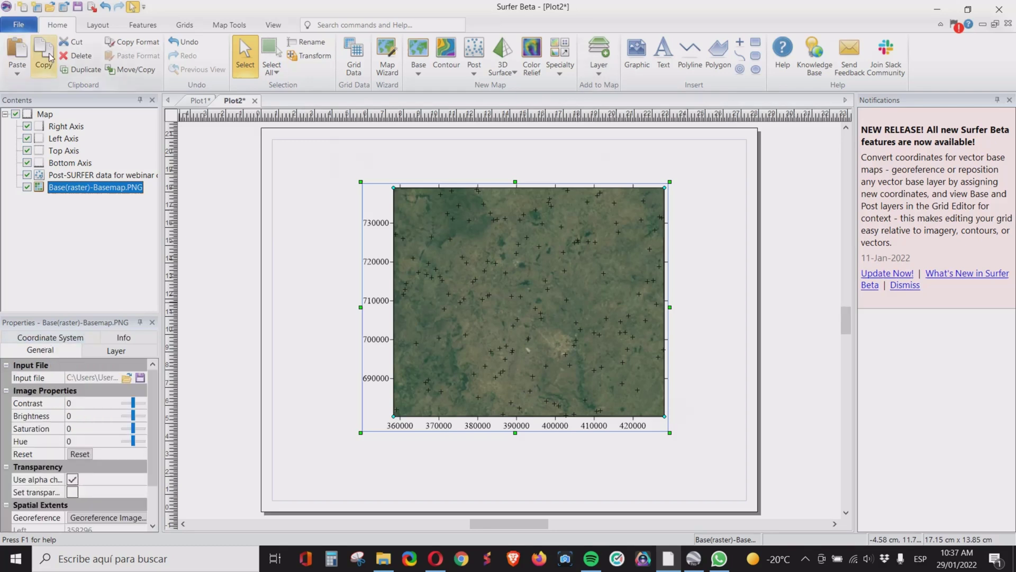
click(45, 115)
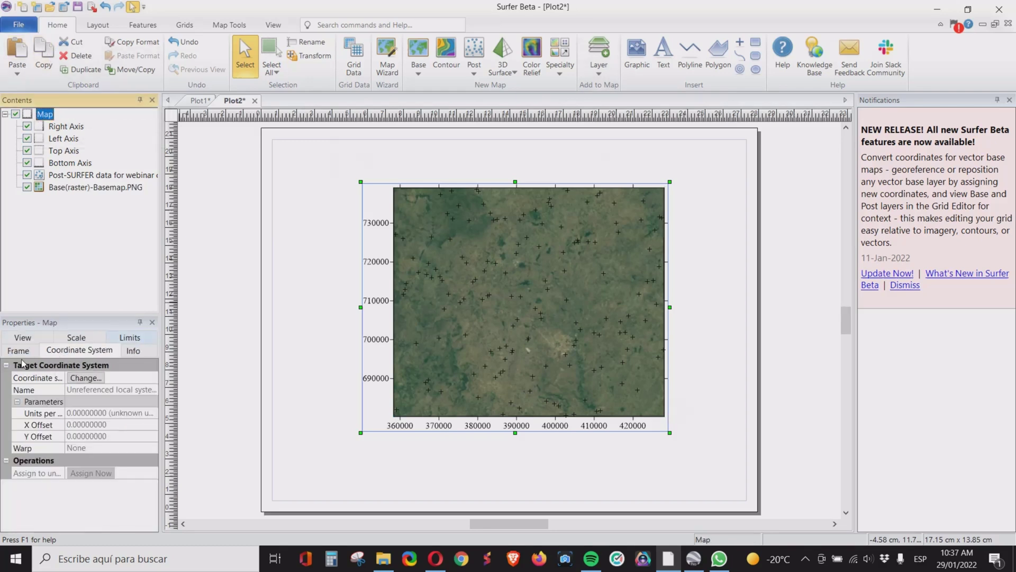
click(76, 338)
click(98, 390)
text(4000)
key(Return)
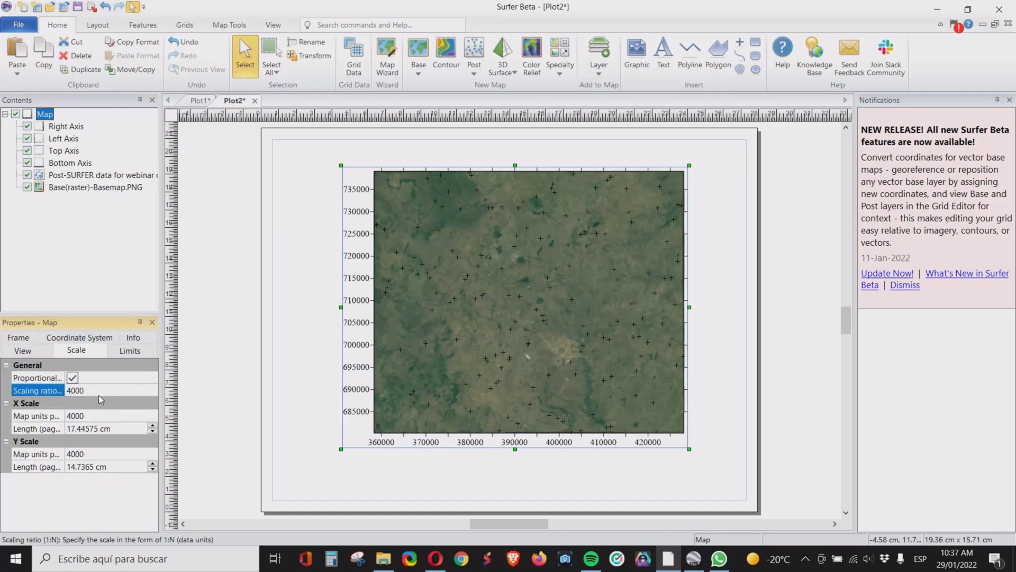
- Title the bottom axis 'UTM E' and the left axis 'UTM N', then nudge the map left
click(527, 443)
click(29, 344)
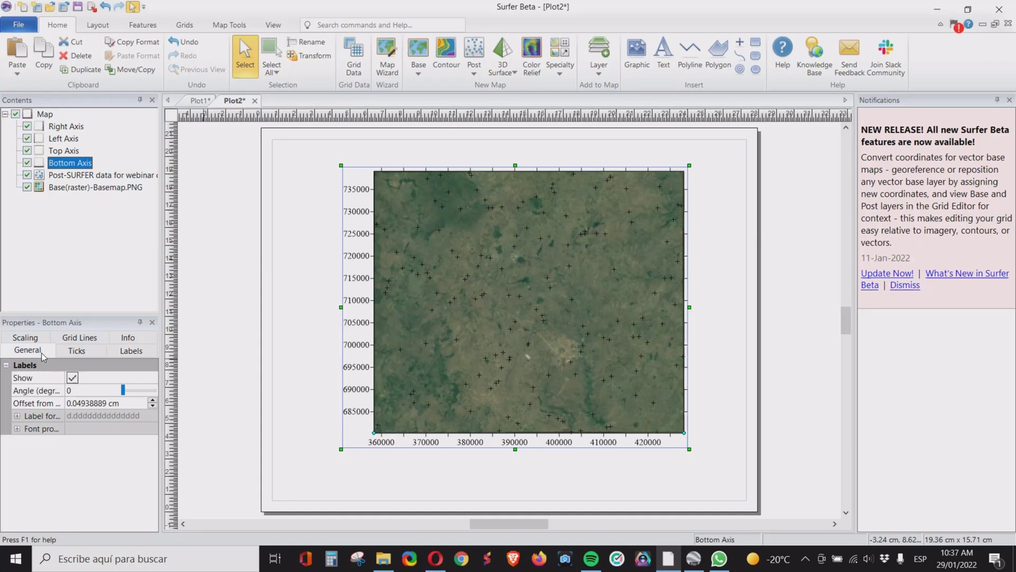
click(102, 417)
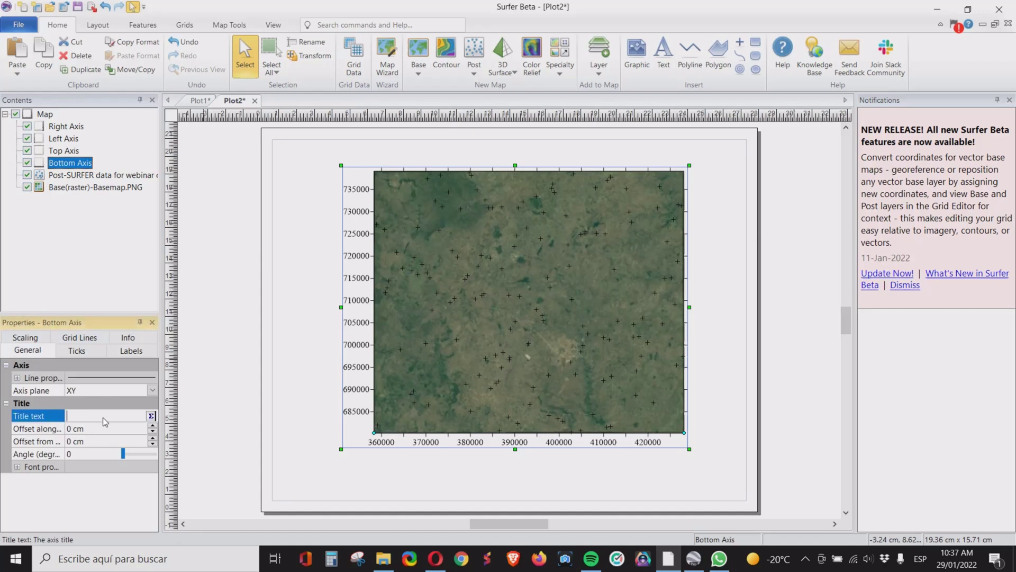
text(UTM E)
click(362, 325)
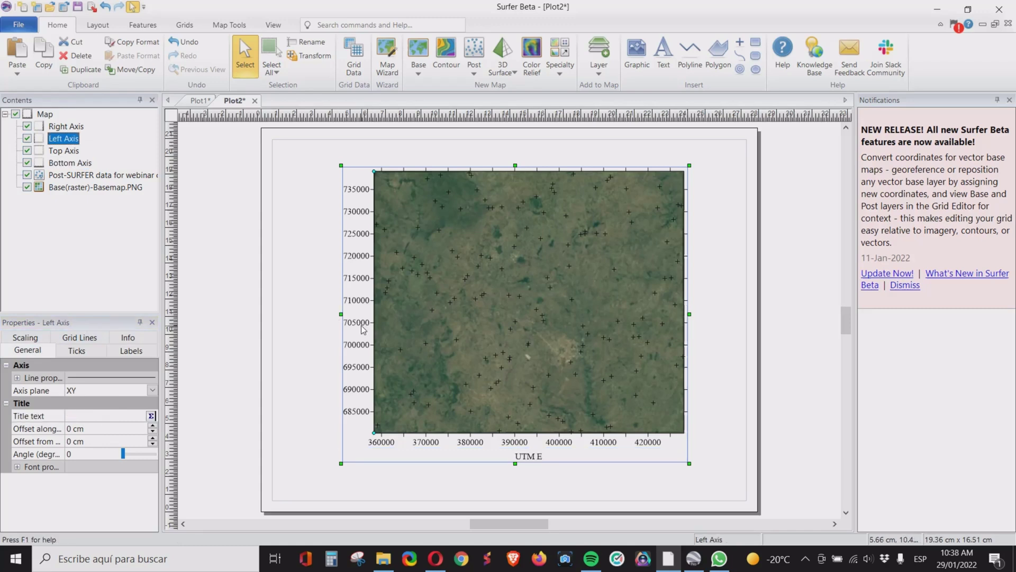
click(98, 418)
text(UTM N)
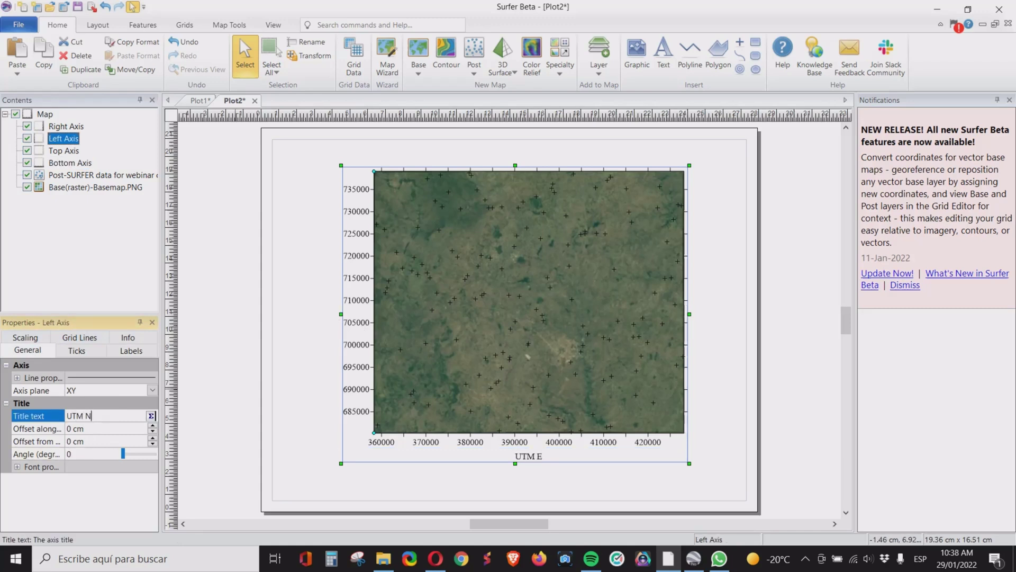
click(719, 254)
drag(550, 313, 539, 316)
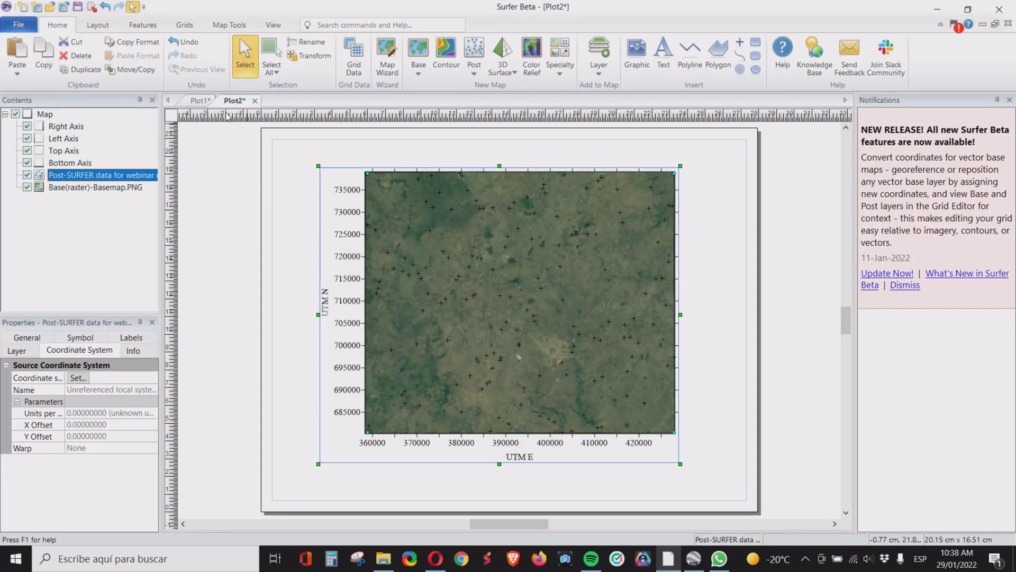
- Add a scale bar under the map and set its style to Double bar alternate
click(212, 26)
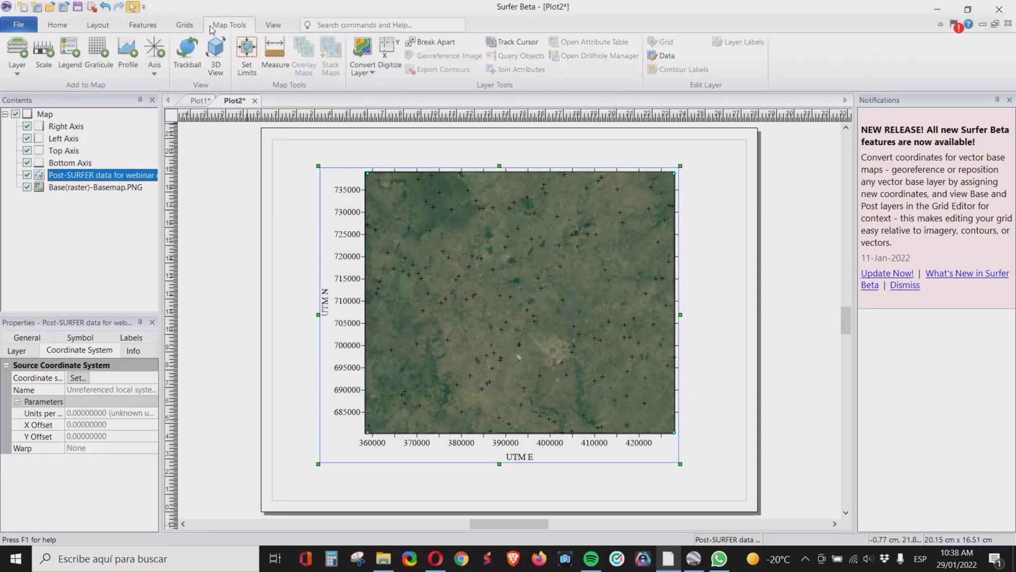
click(43, 50)
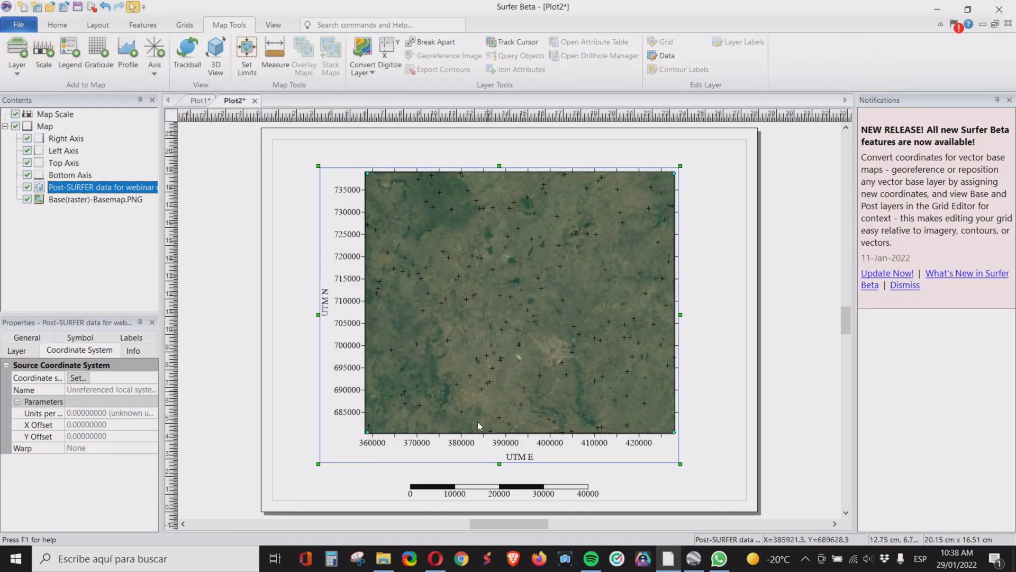
drag(541, 488, 556, 463)
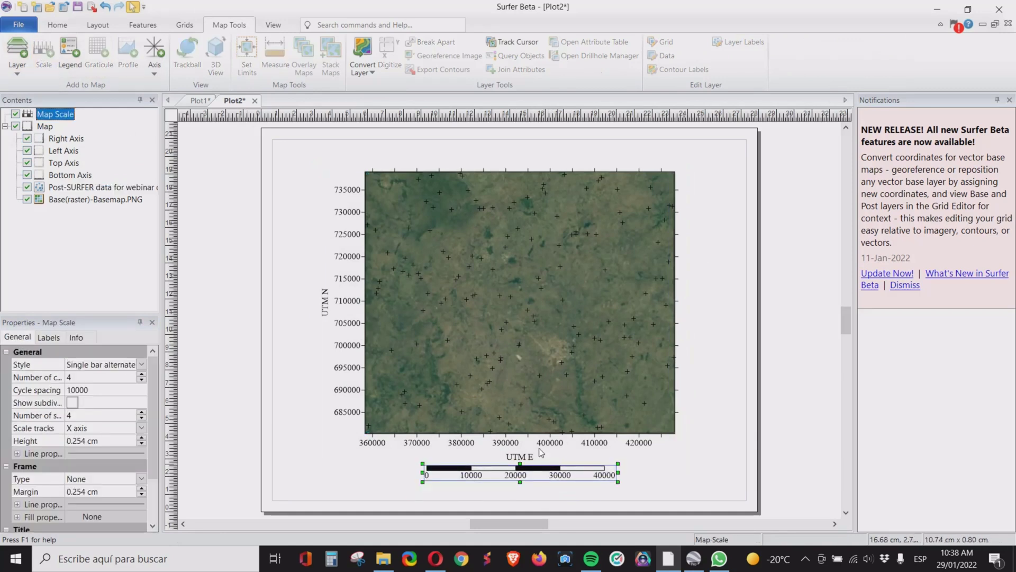
click(141, 364)
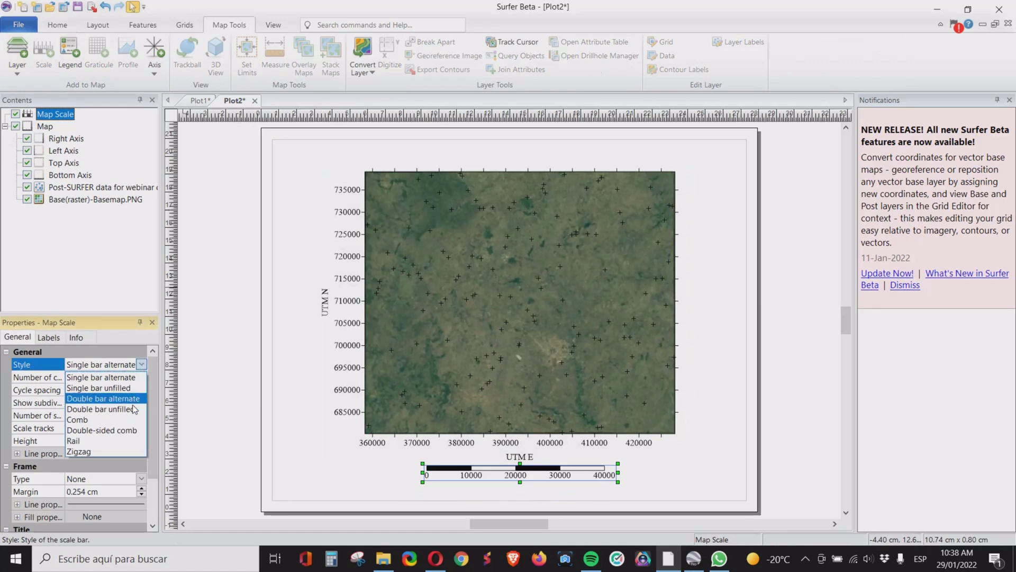
key(Escape)
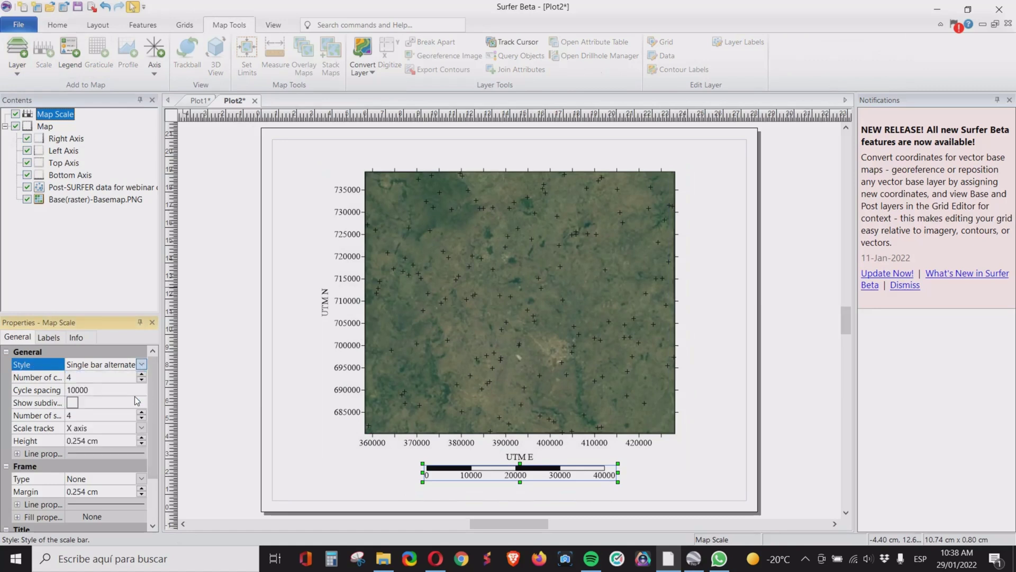
key(Down)
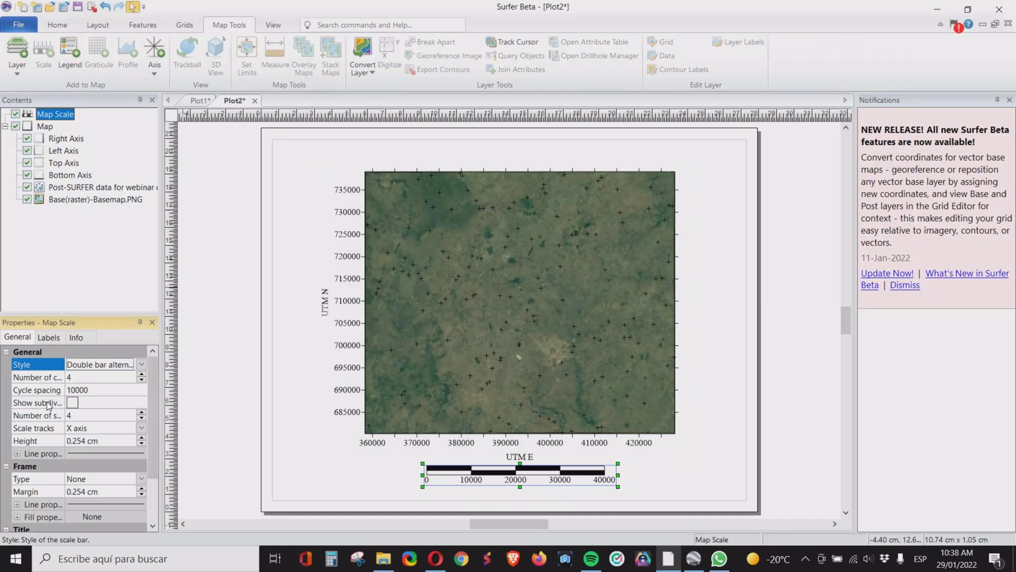
- Show subdivisions, make the scale bar 0.15 cm high with blue lines, and reposition it
click(73, 403)
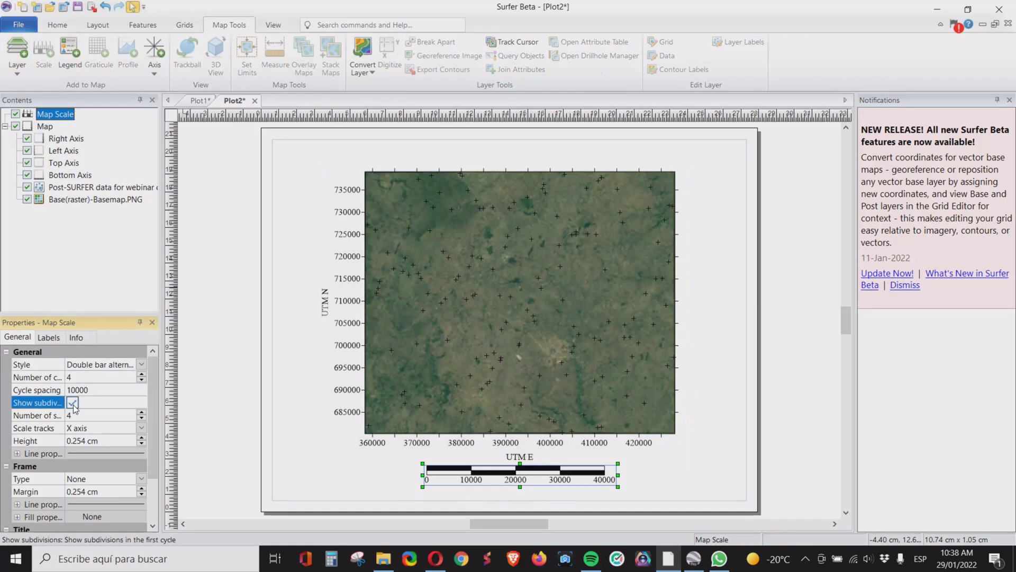
click(73, 403)
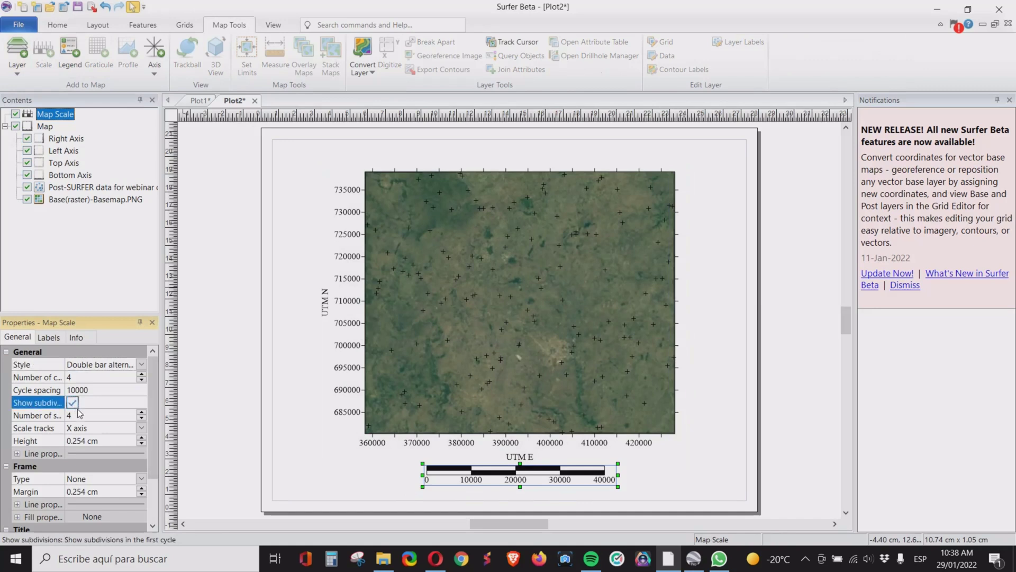
click(146, 443)
click(146, 443)
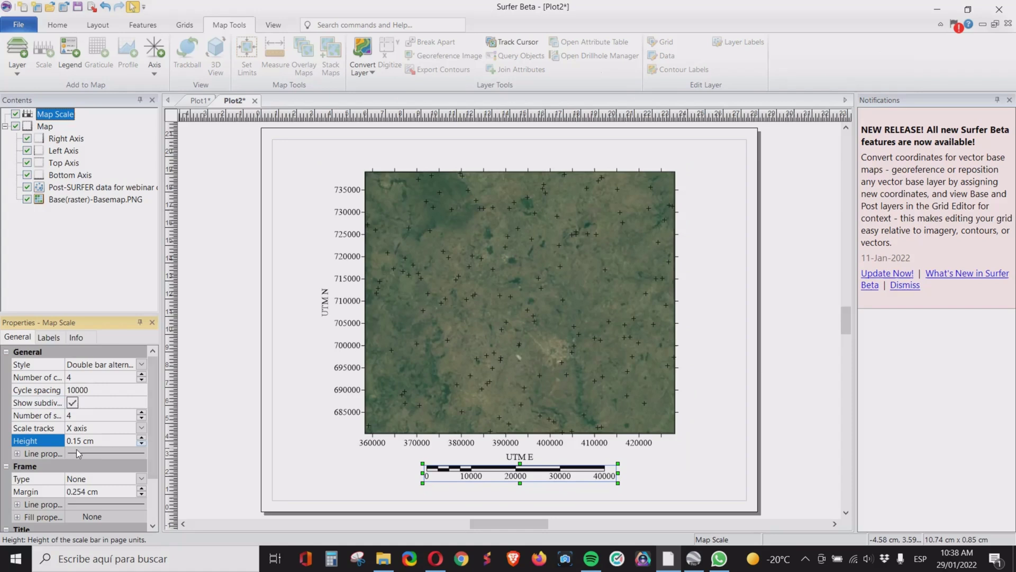
click(16, 453)
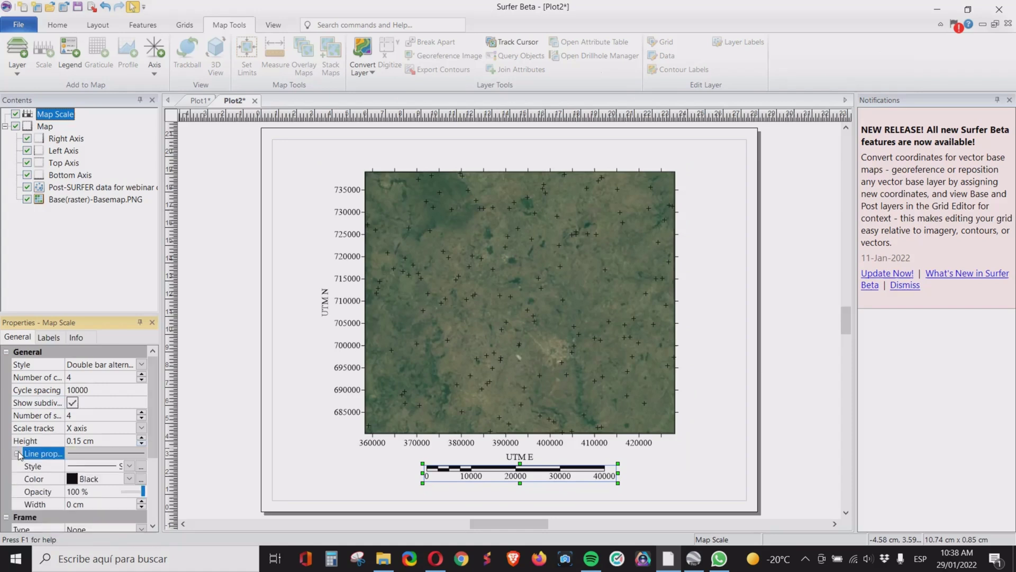
click(78, 481)
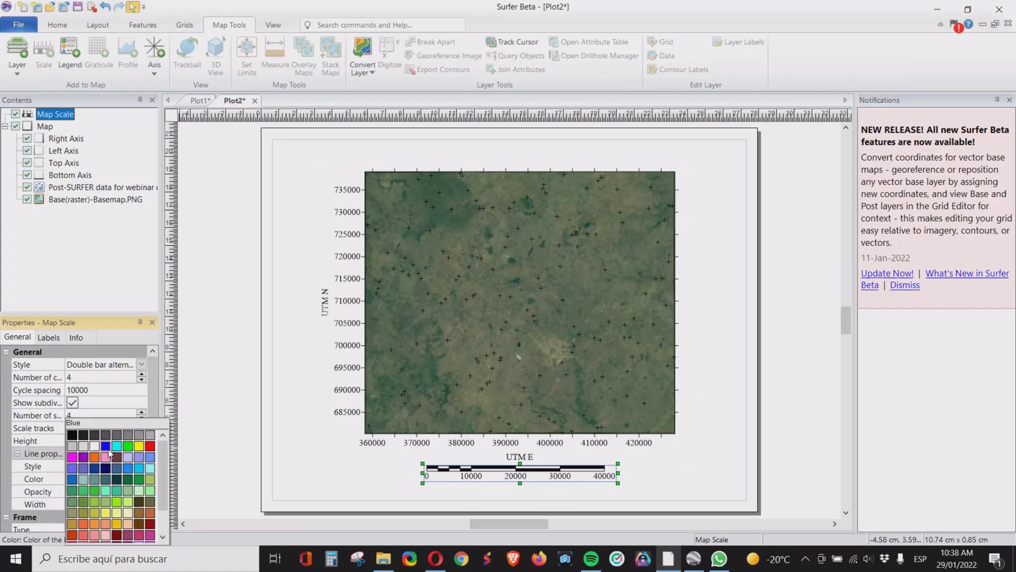
click(111, 455)
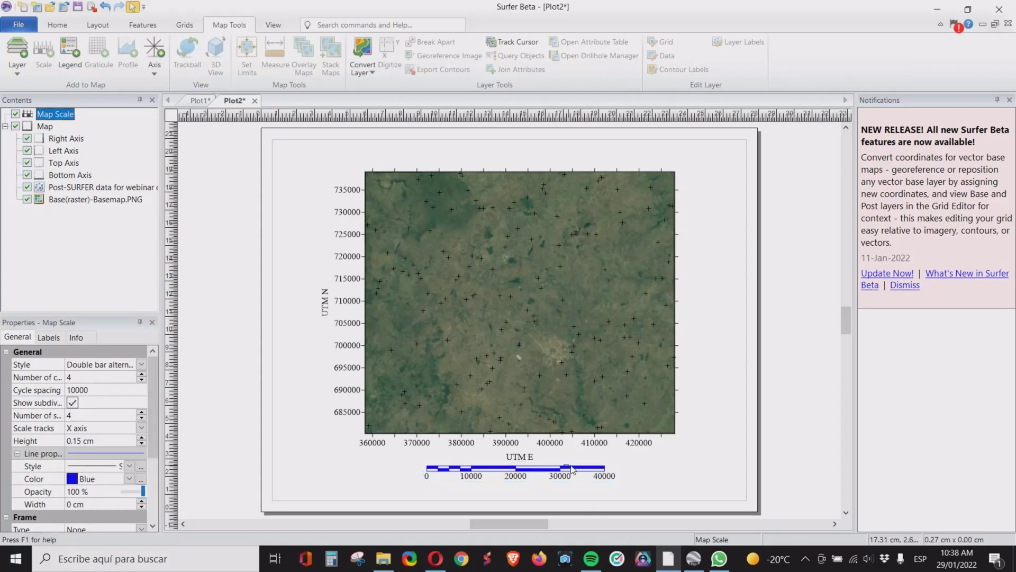
drag(581, 472, 588, 472)
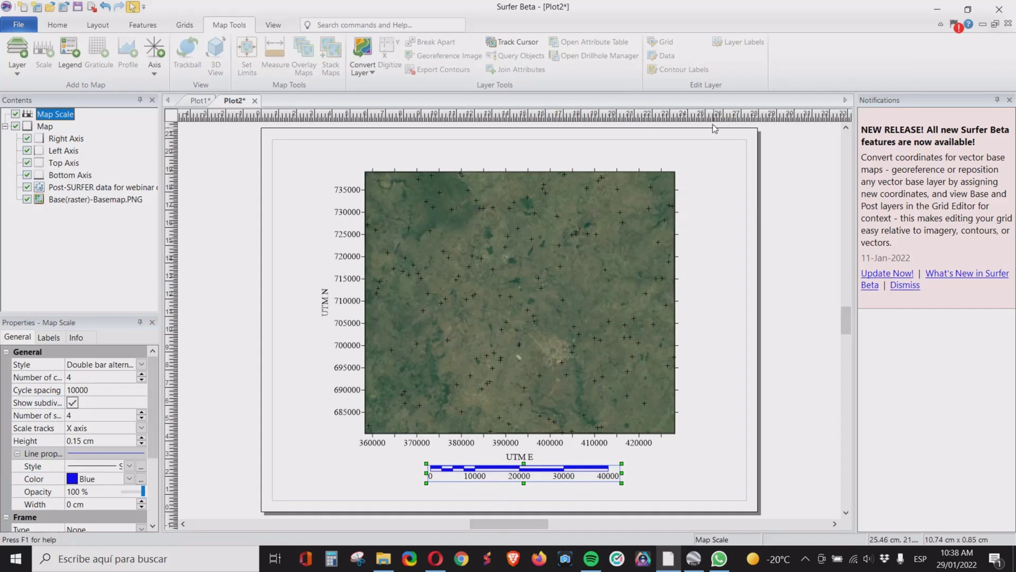
- Place a point symbol near the map's top-right corner and select it
click(57, 24)
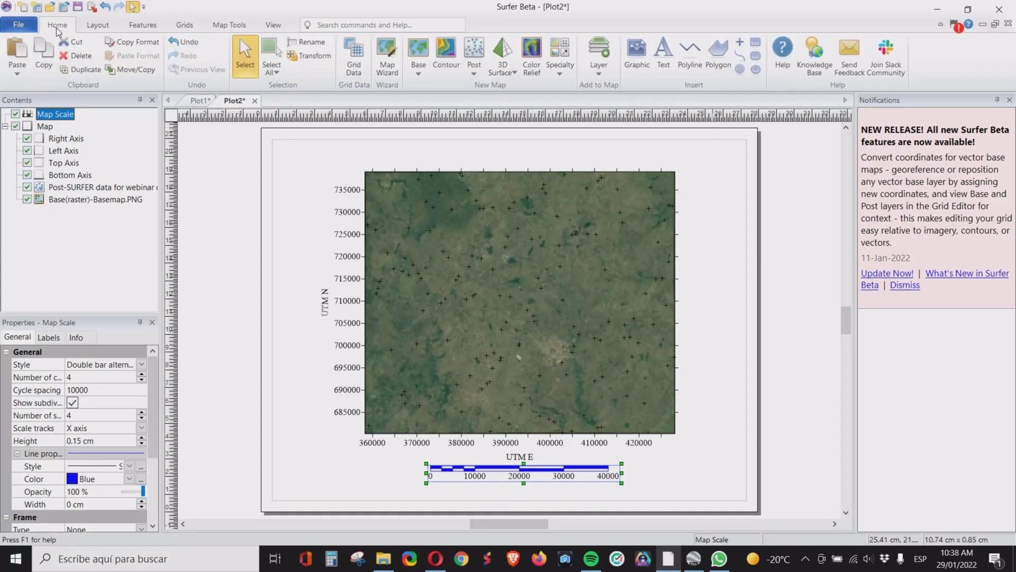
click(740, 44)
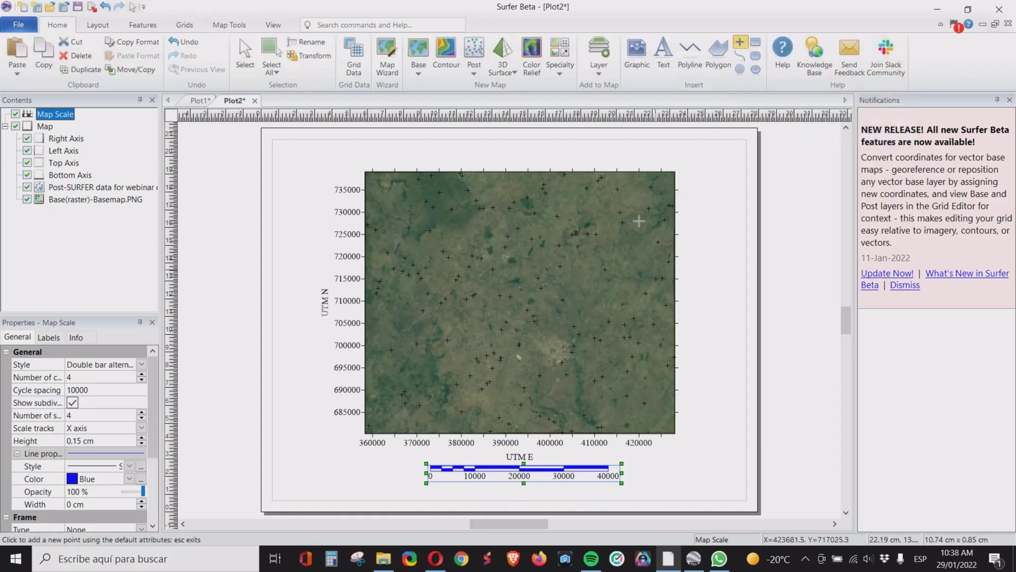
click(644, 189)
click(46, 115)
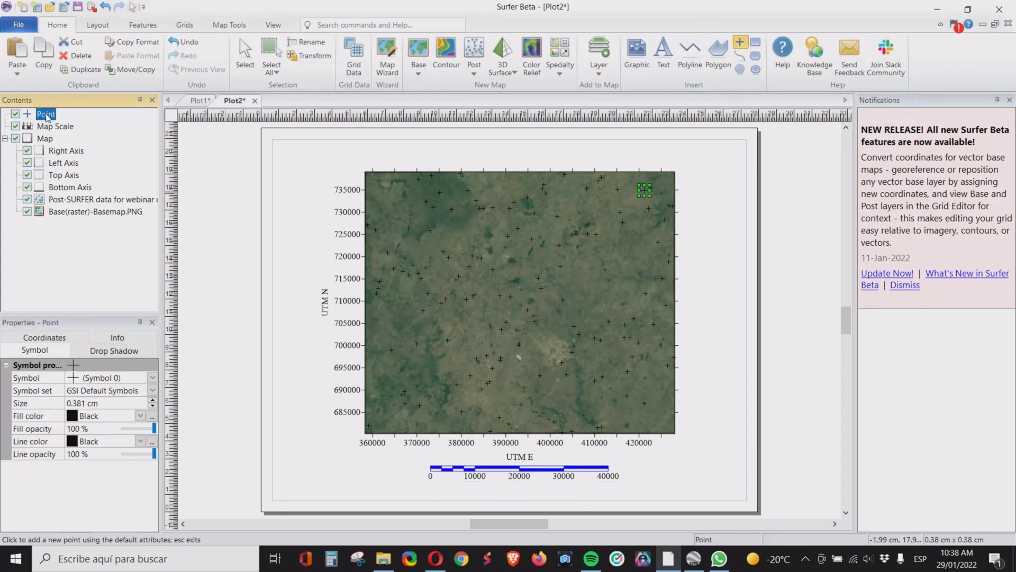
- Make the point a GSI North Arrows compass rose, symbol 15, sized 3 cm
click(100, 395)
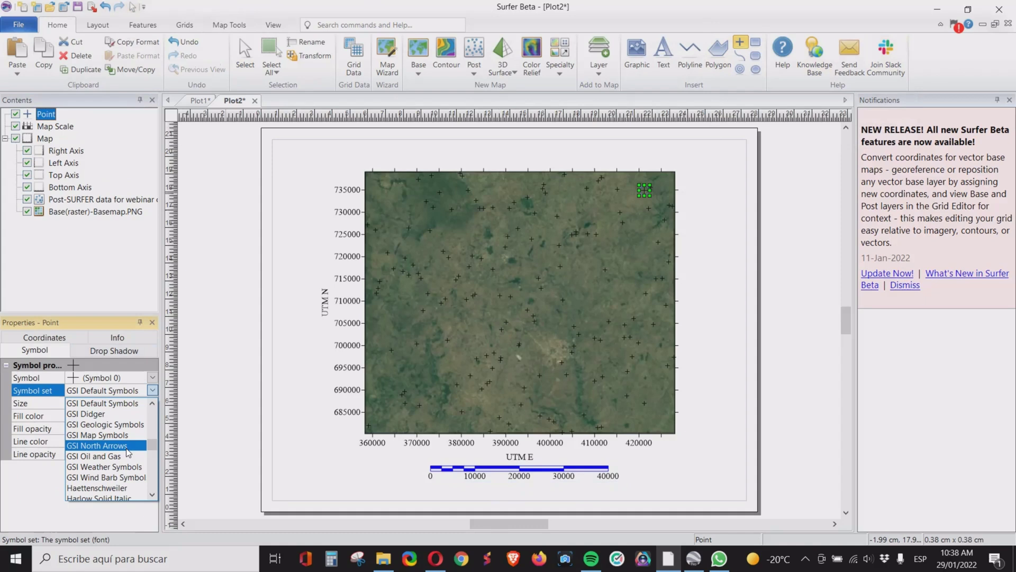
click(120, 446)
click(91, 378)
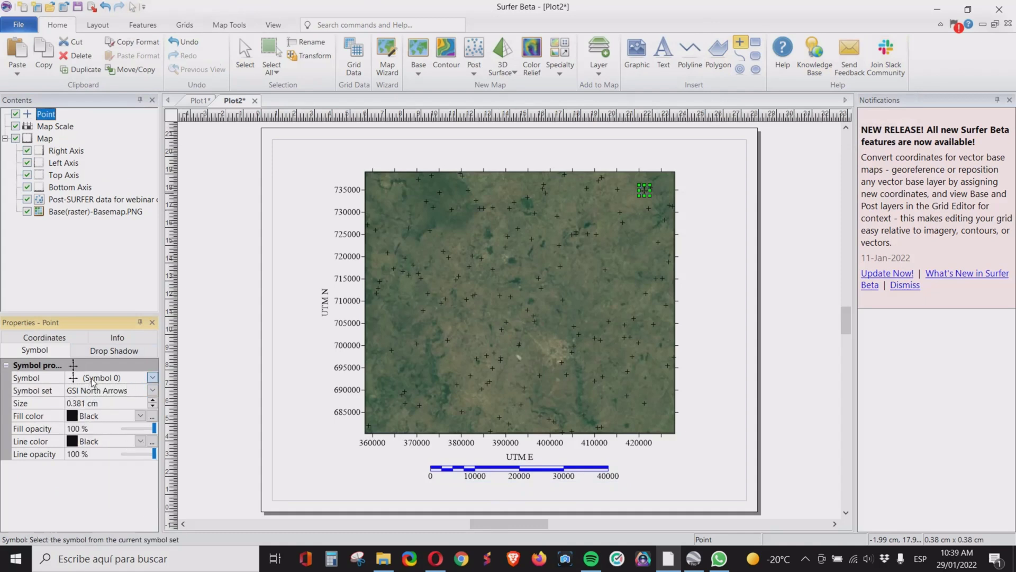
click(180, 489)
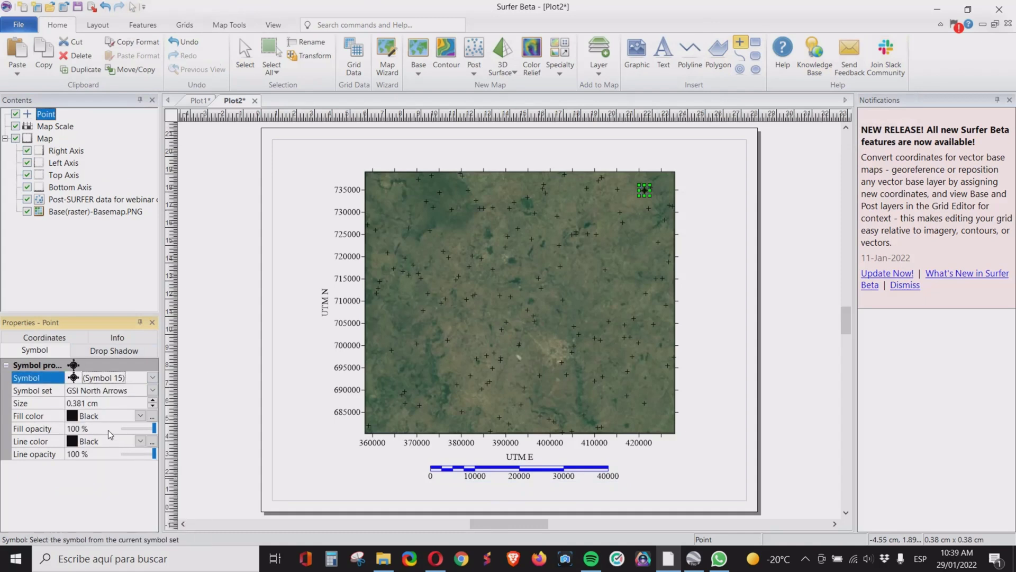
click(84, 406)
key(BackSpace)
key(BackSpace)
key(BackSpace)
key(BackSpace)
key(BackSpace)
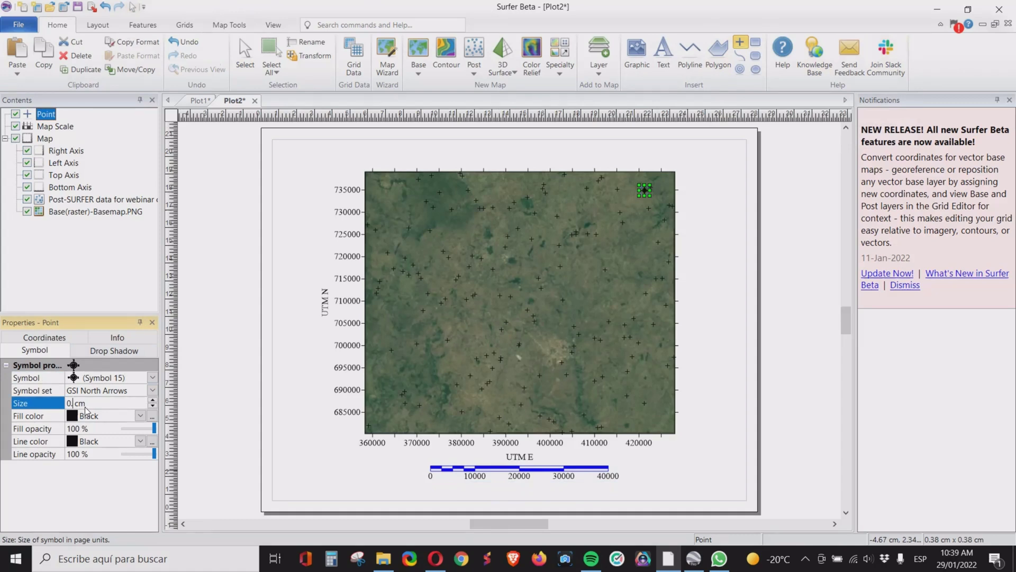
text(3)
key(Return)
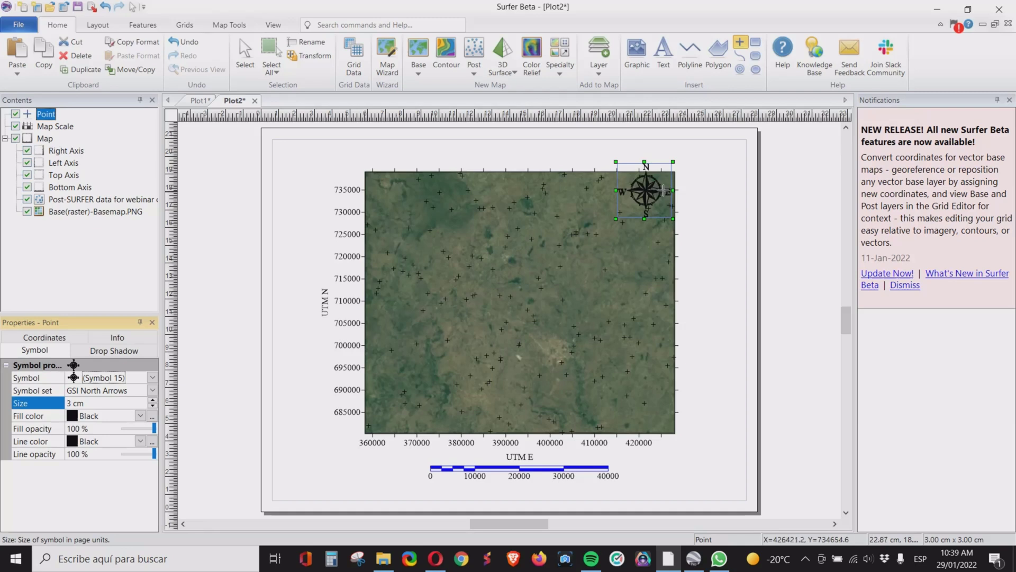
- Move the compass rose slightly down and left and make its fill and outline white
click(245, 53)
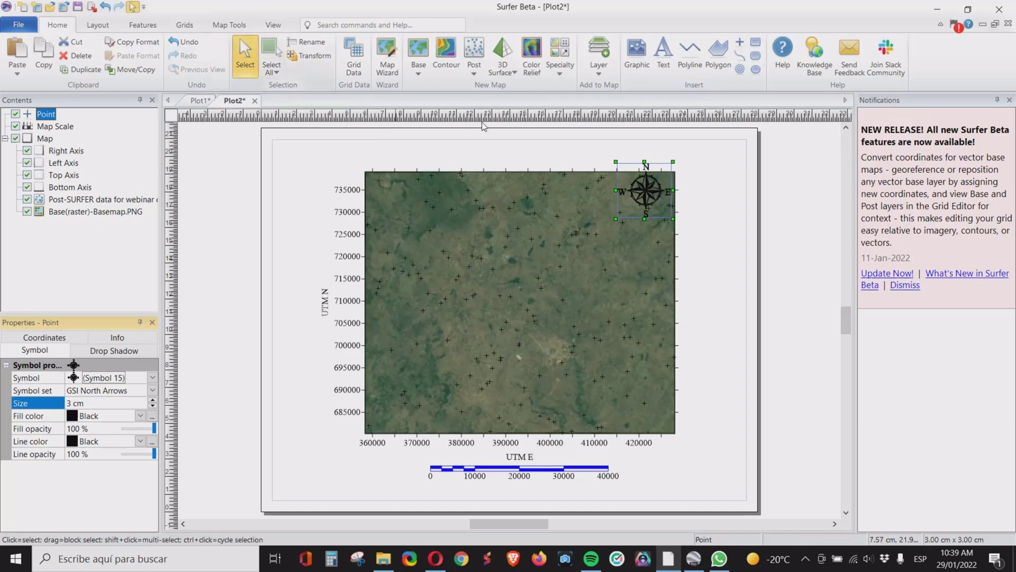
drag(670, 190, 643, 205)
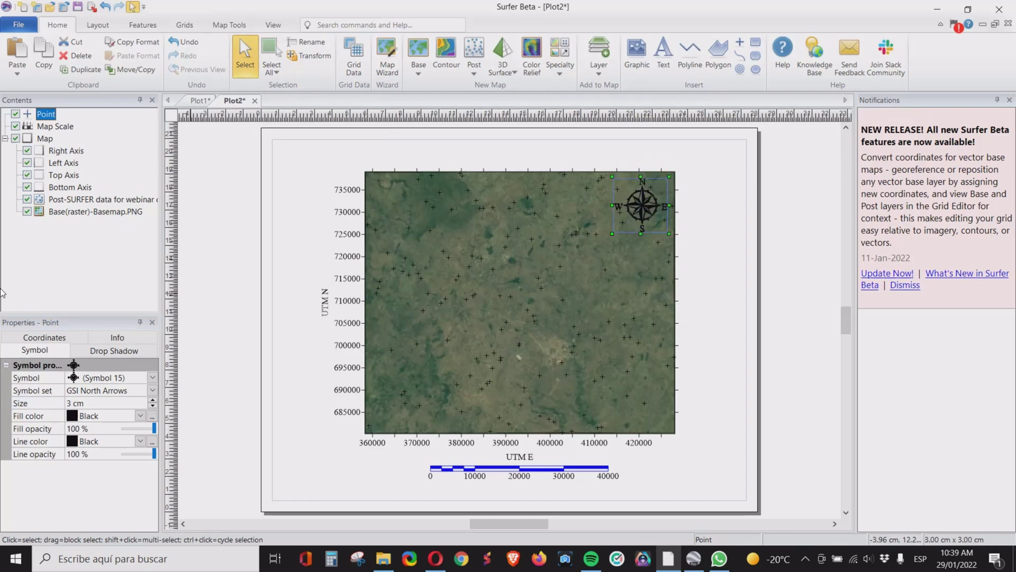
click(76, 417)
click(94, 447)
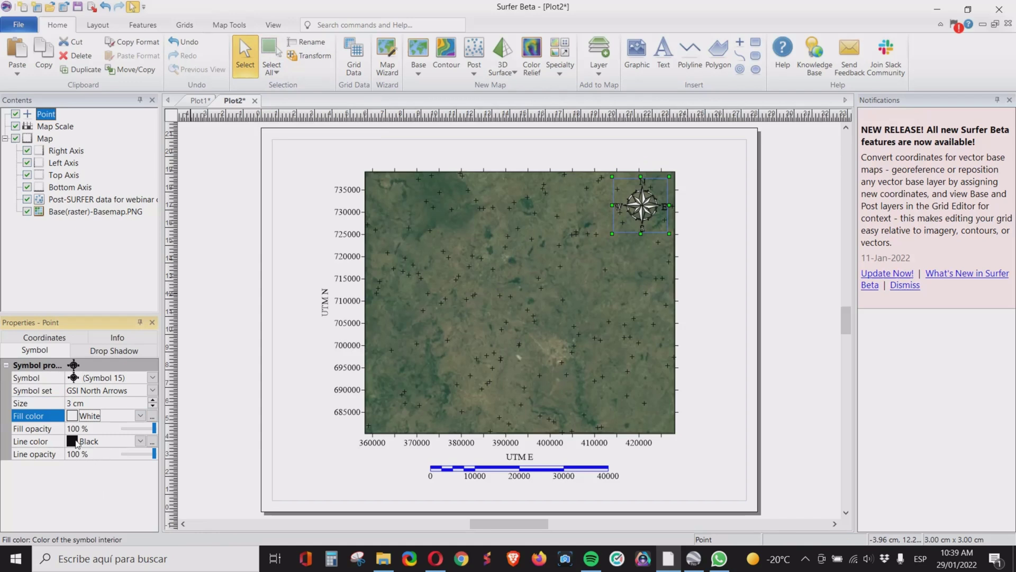
click(107, 442)
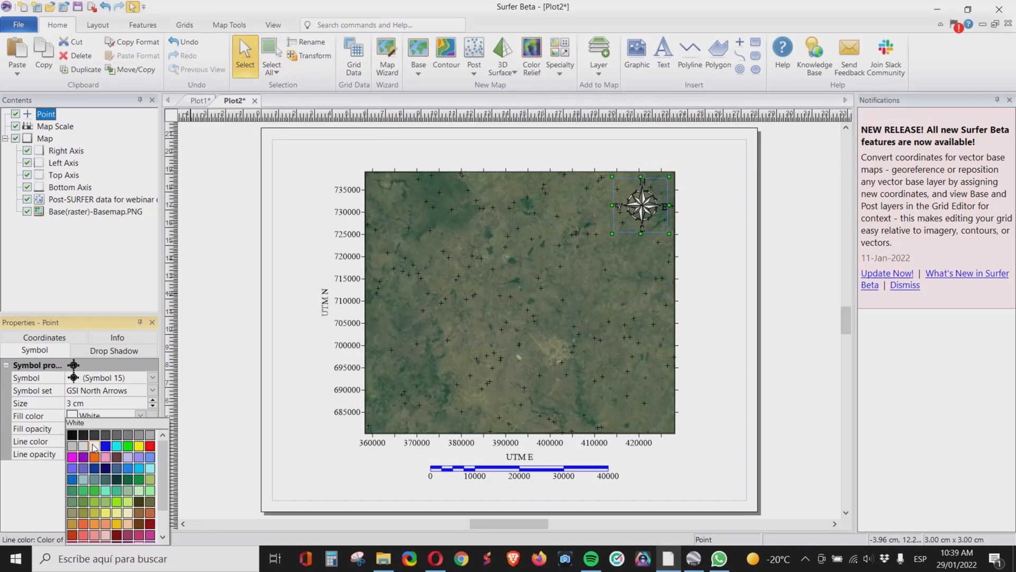
click(94, 449)
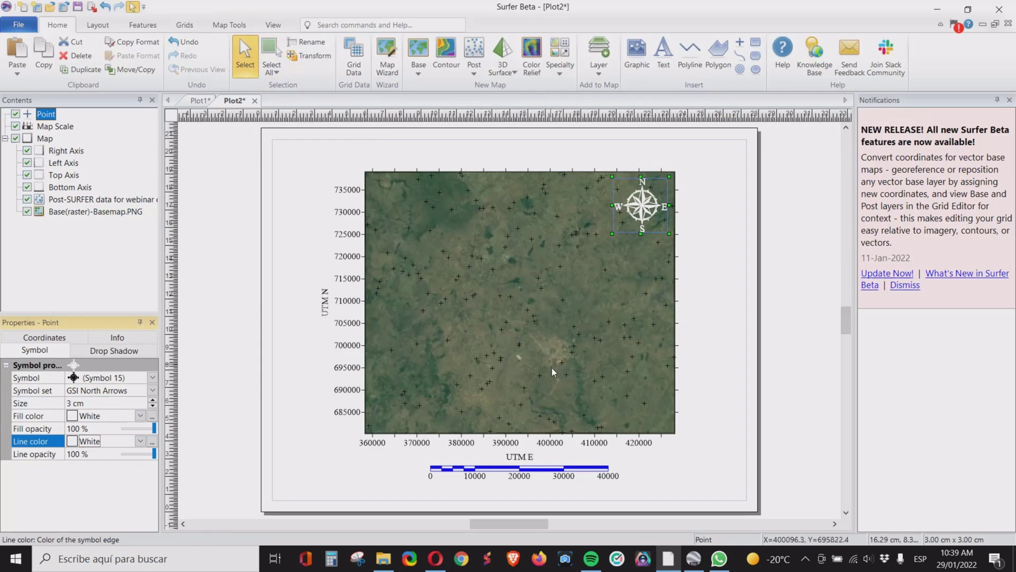
- Drag the map to test the north arrow, then delete the unattached compass rose
drag(552, 368, 500, 362)
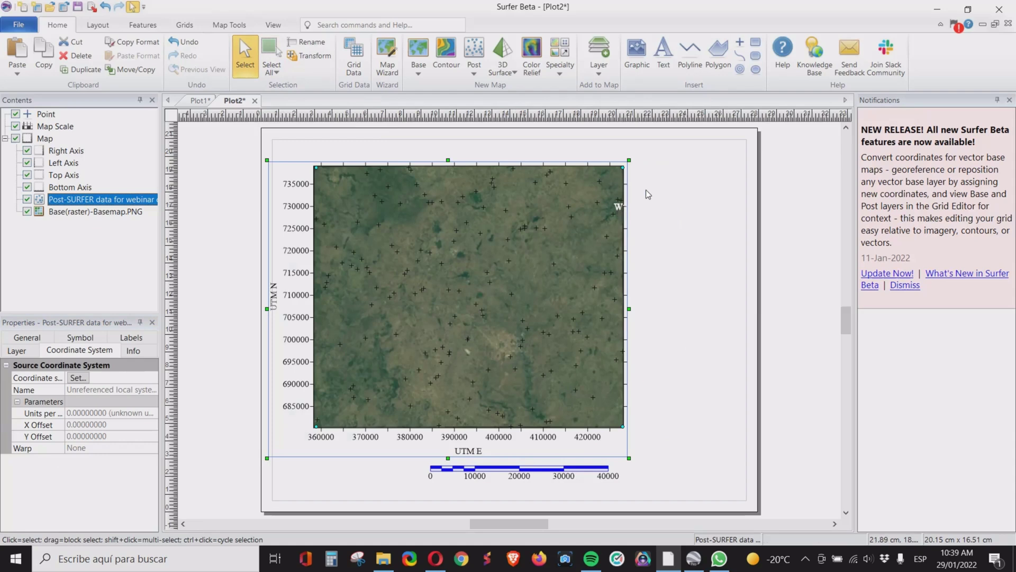
drag(434, 281, 504, 281)
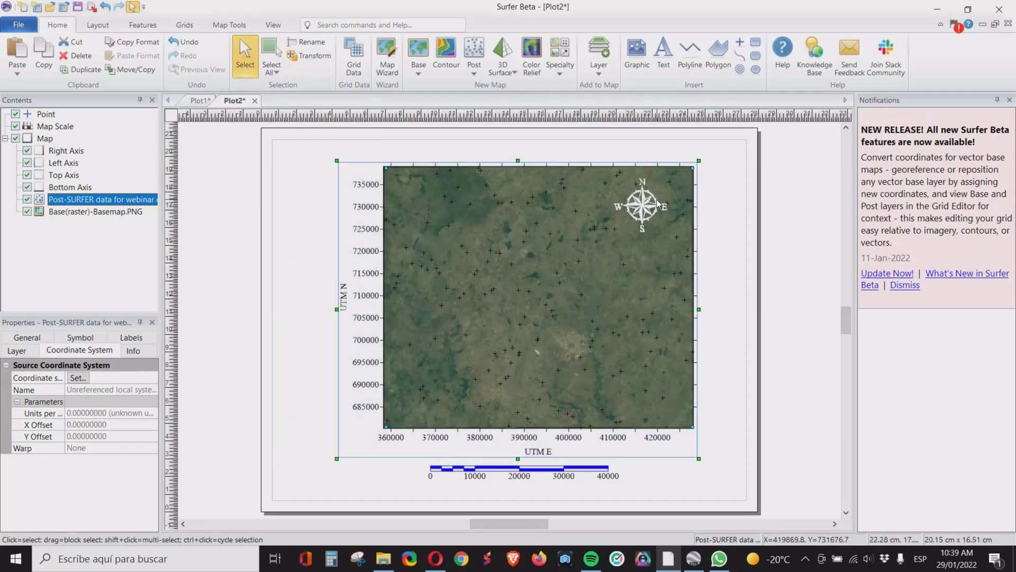
click(638, 207)
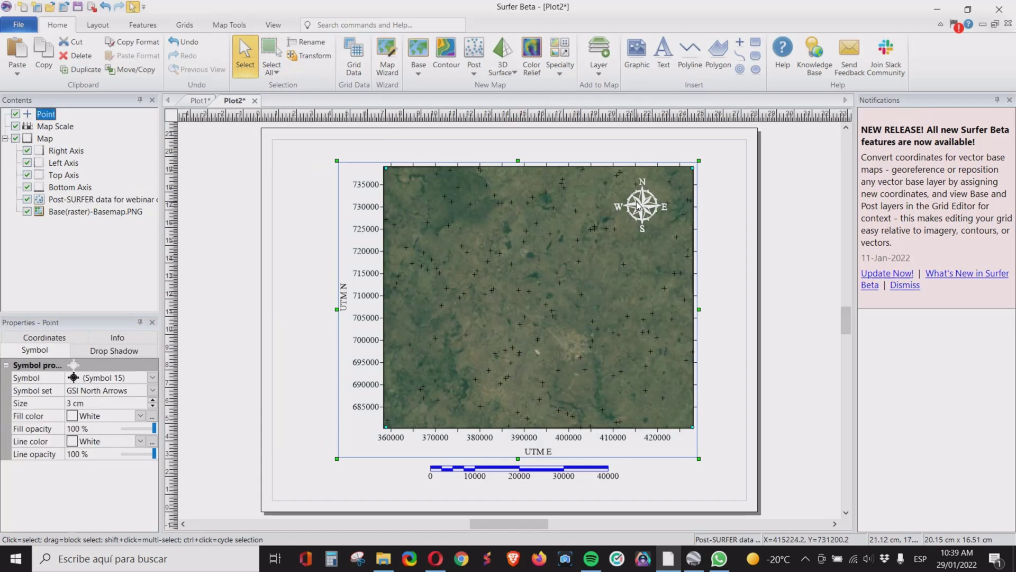
key(Delete)
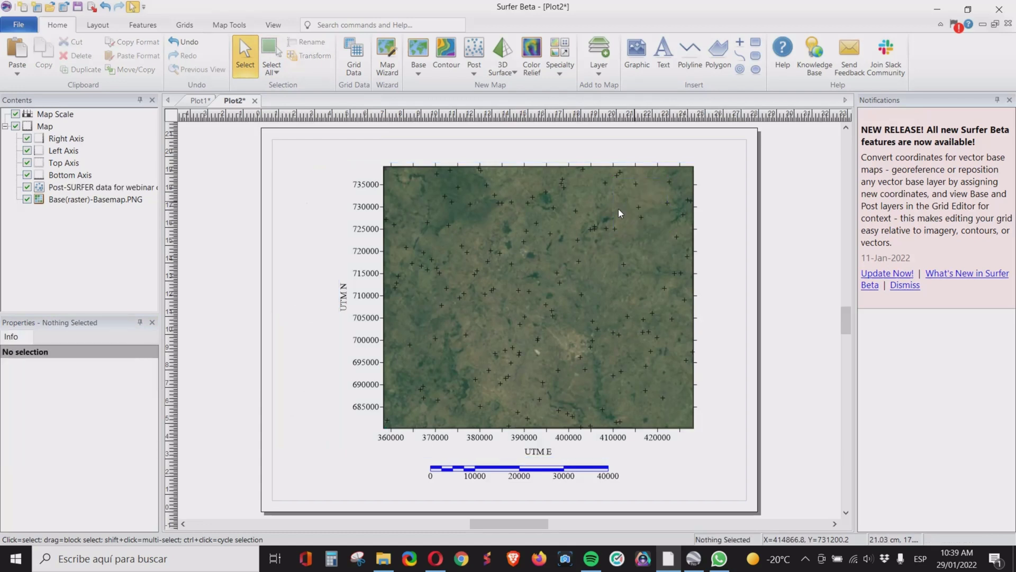
- Reselect the map via its sample points and nudge it slightly up and left
click(598, 222)
drag(595, 230, 587, 224)
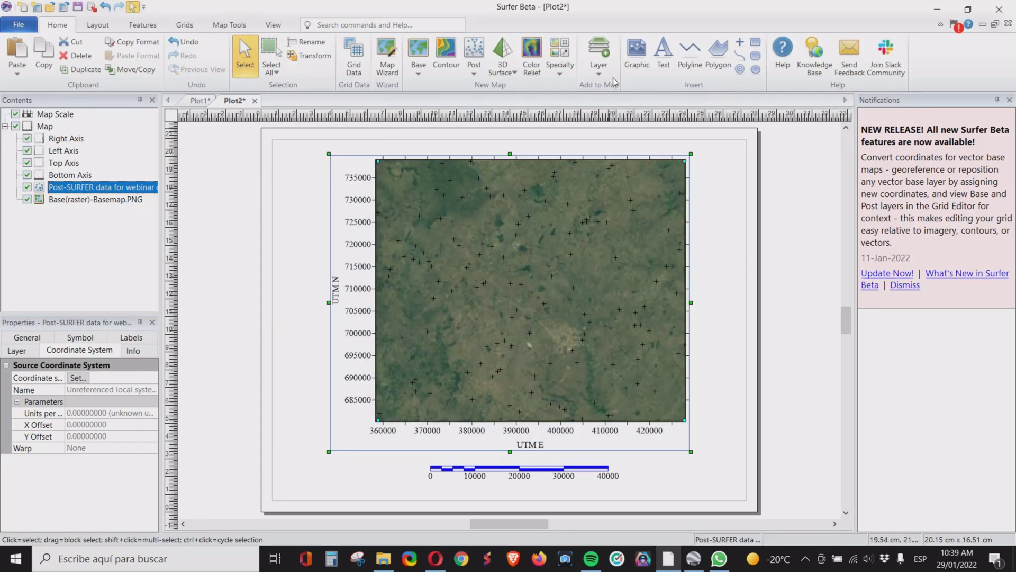
click(597, 79)
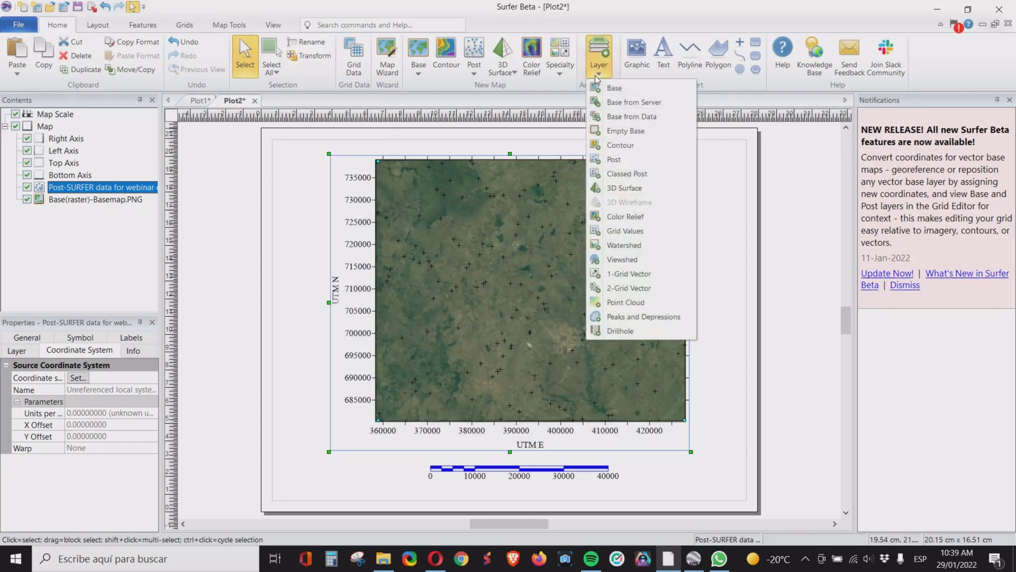
- Add an empty Base(vector) layer as target and place a point in the map's top-right corner
click(629, 133)
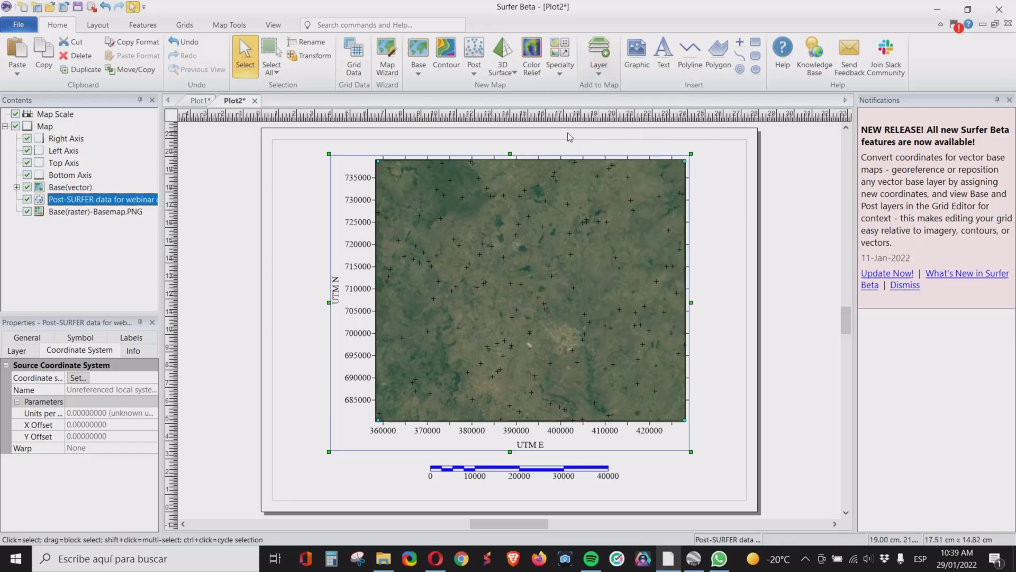
mouse_move(58, 188)
mouse_down()
mouse_move(114, 194)
mouse_move(70, 188)
mouse_up()
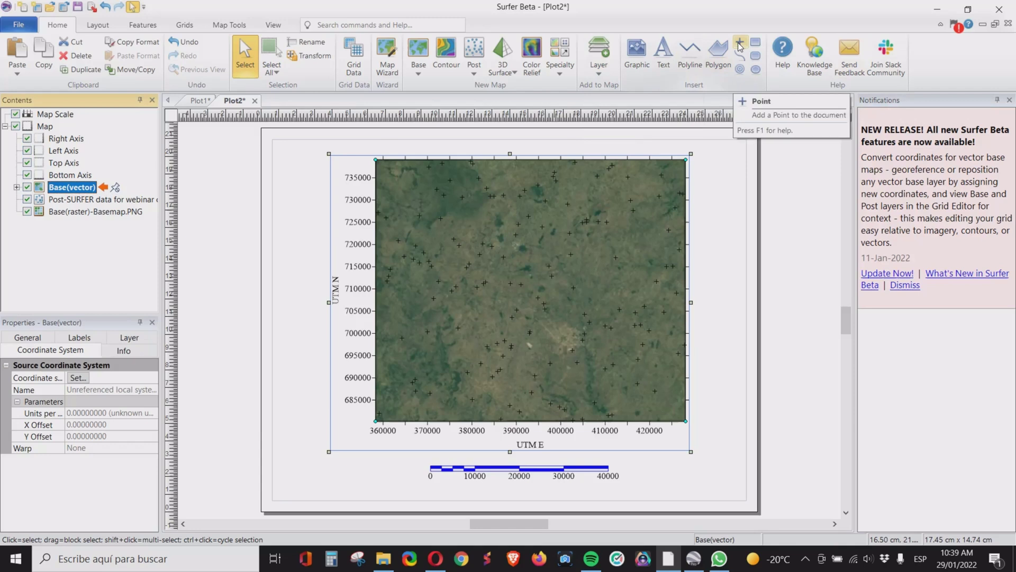
click(744, 44)
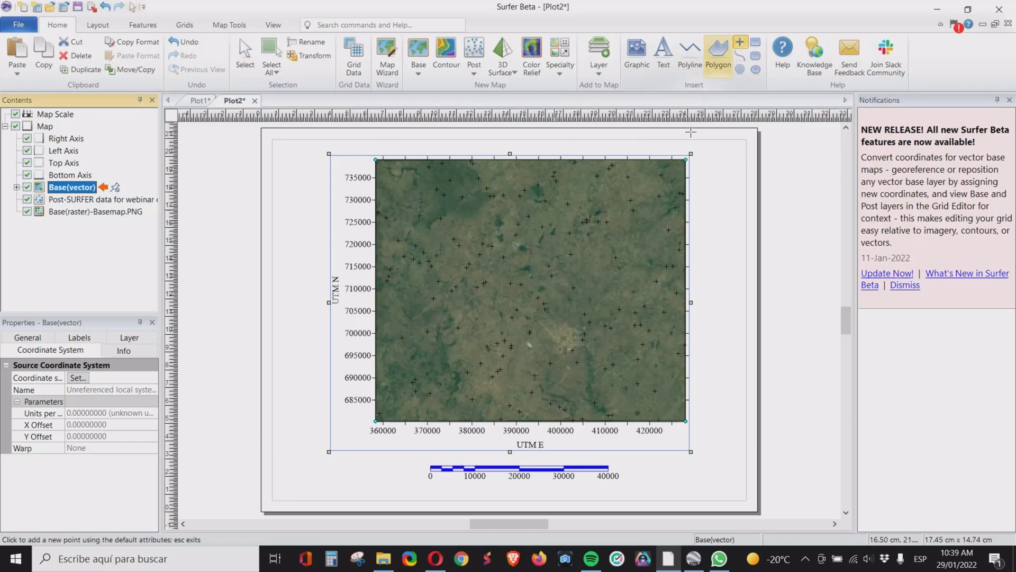
click(658, 180)
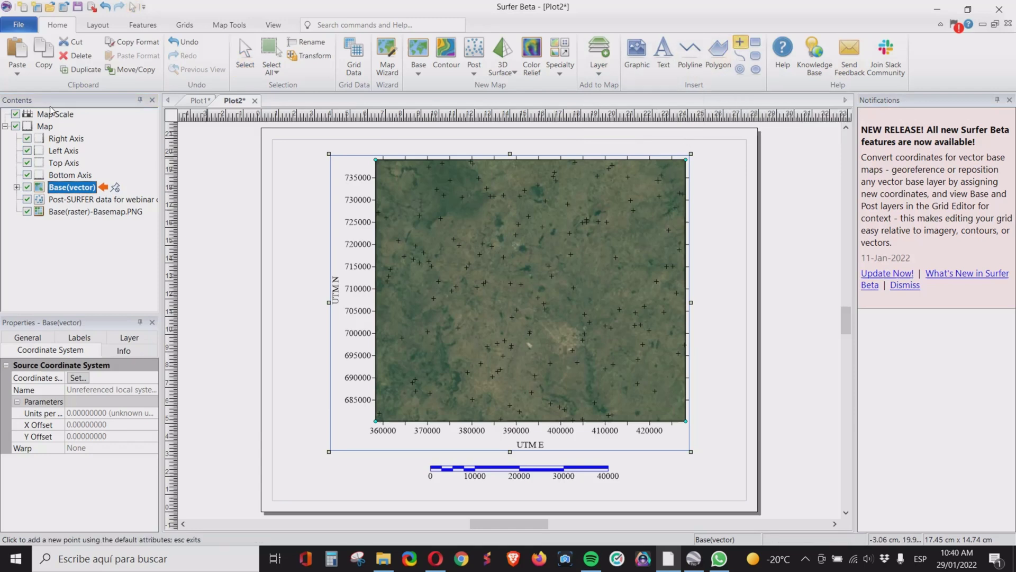
click(17, 187)
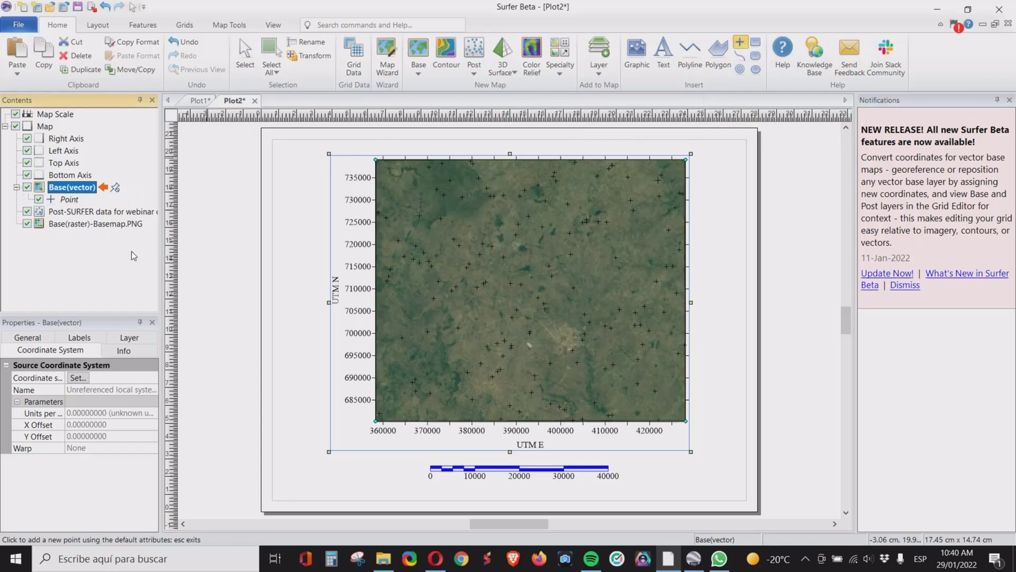
click(69, 200)
- Set the point to the GSI North Arrows compass rose, symbol 15, at 3 cm
click(111, 393)
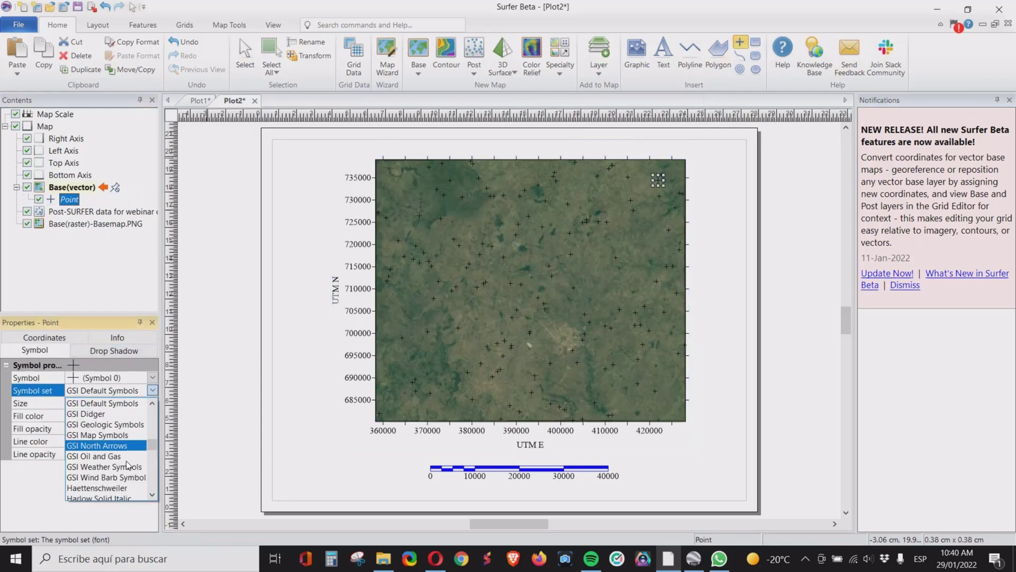
click(125, 446)
click(112, 377)
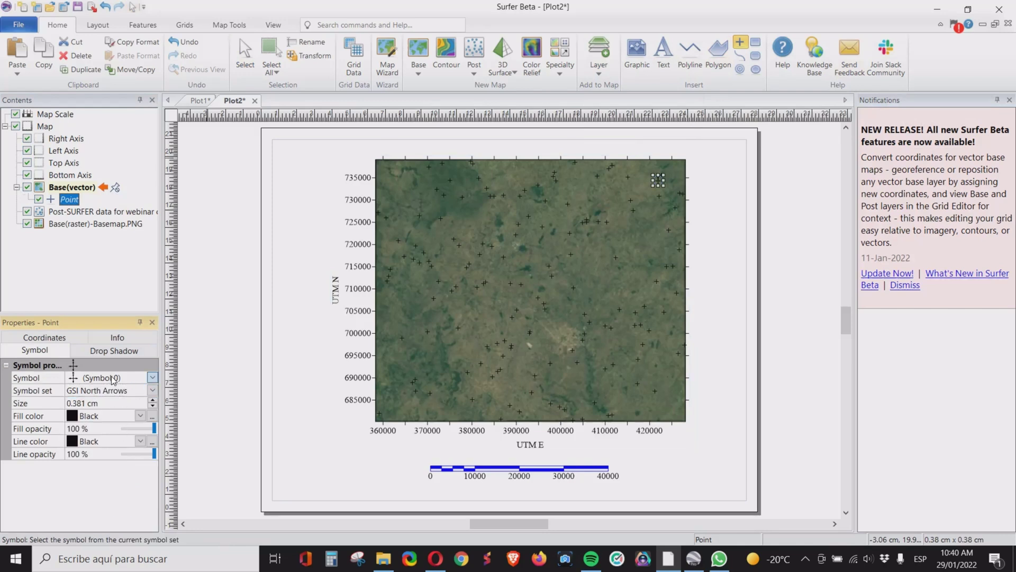
click(174, 497)
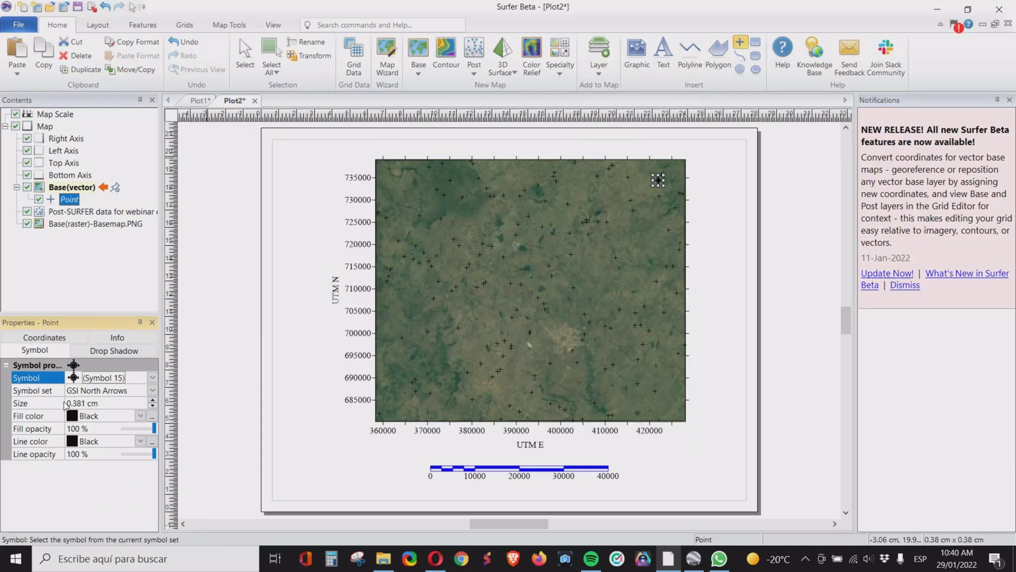
click(24, 400)
text(3)
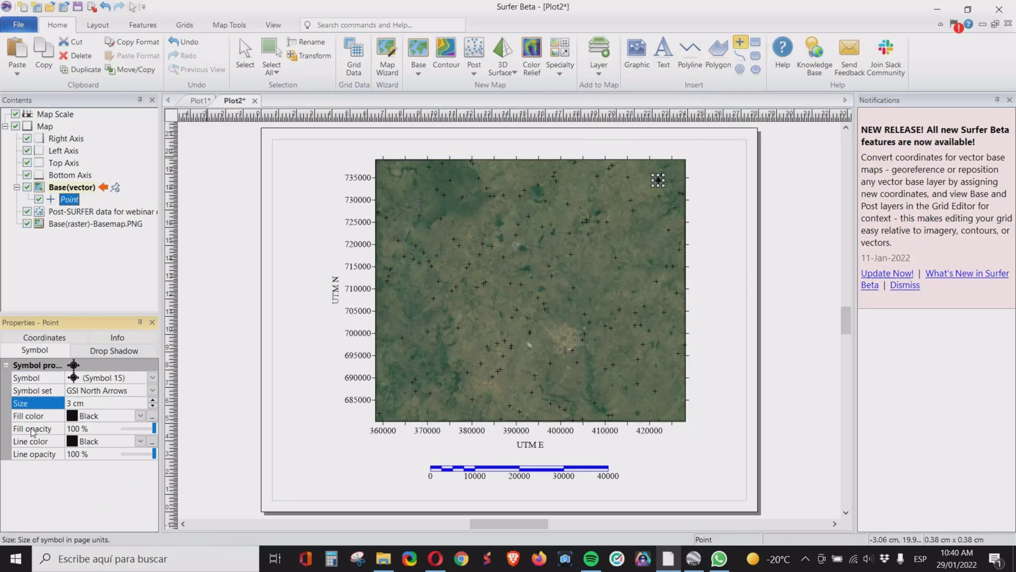
- Make the compass rose's fill and outline white, then reselect the whole map
click(78, 416)
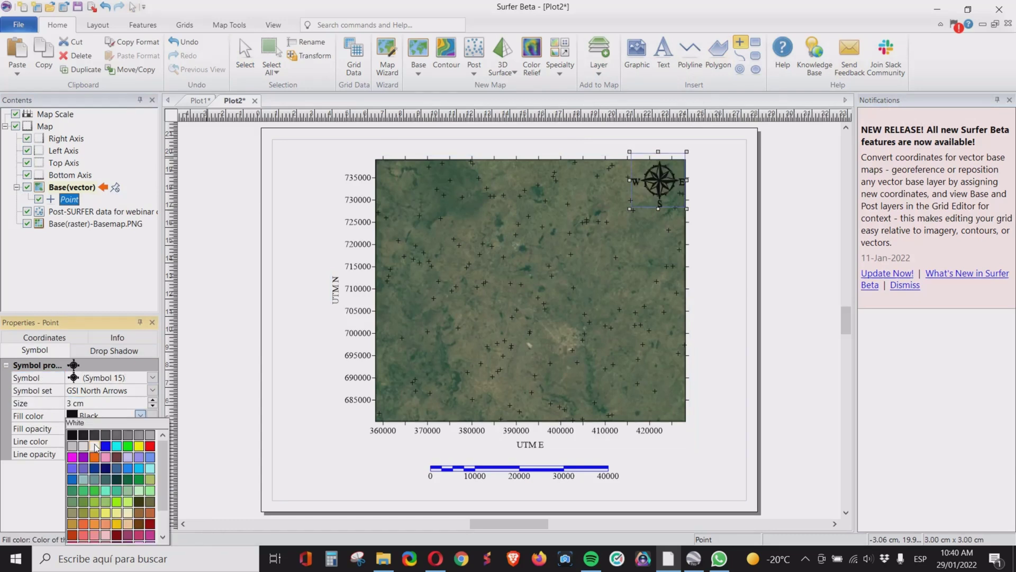
click(94, 445)
click(99, 443)
click(98, 446)
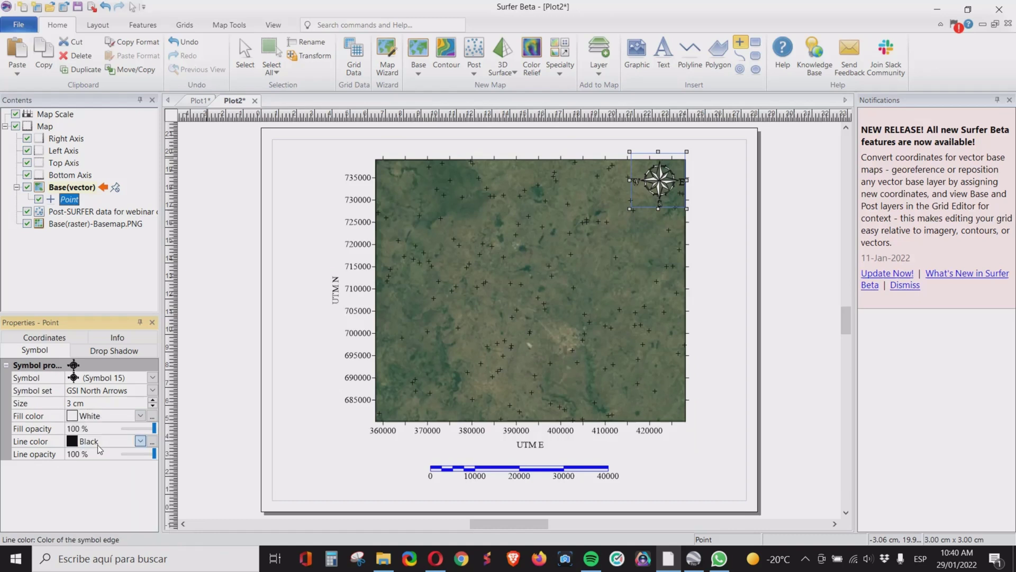
click(52, 130)
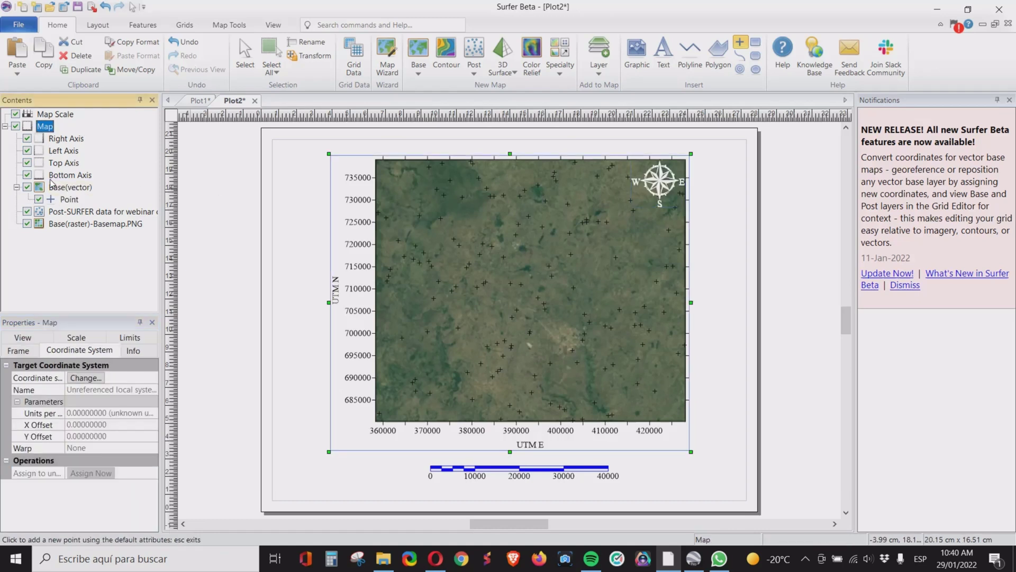
- Drag the white compass rose slightly down and left inside the map corner, then reselect the map
click(79, 203)
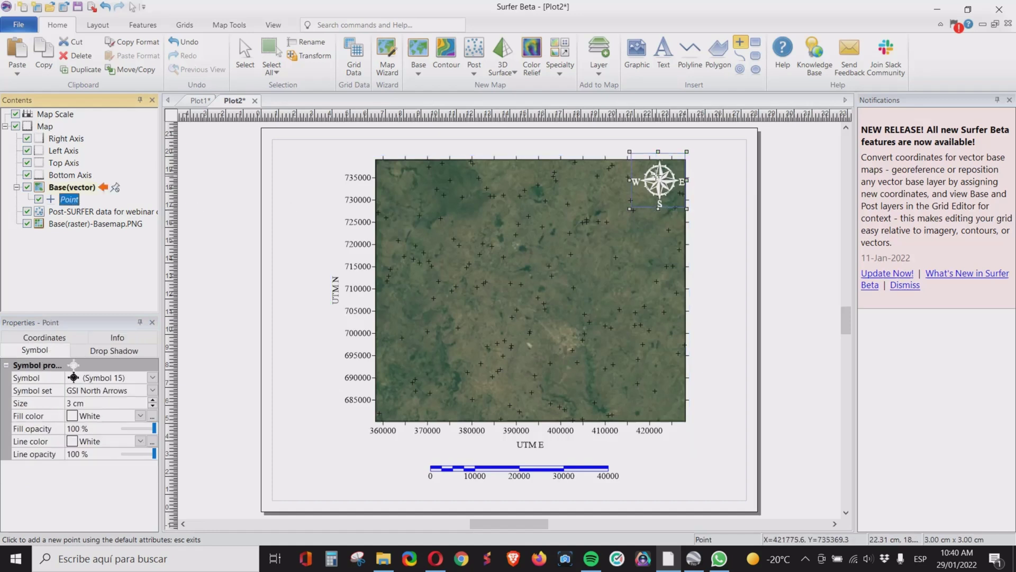
click(246, 55)
drag(670, 177, 661, 193)
click(51, 127)
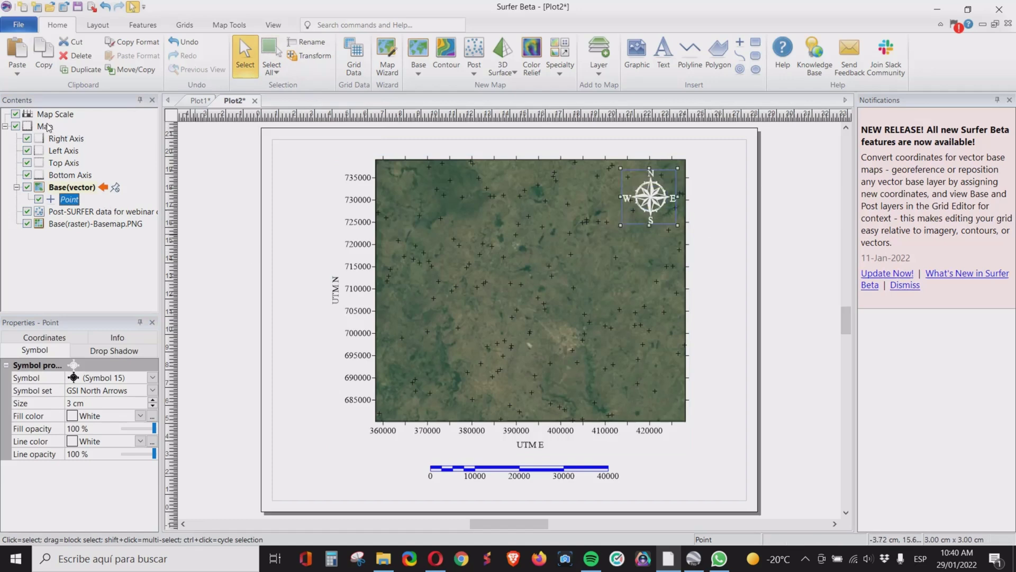